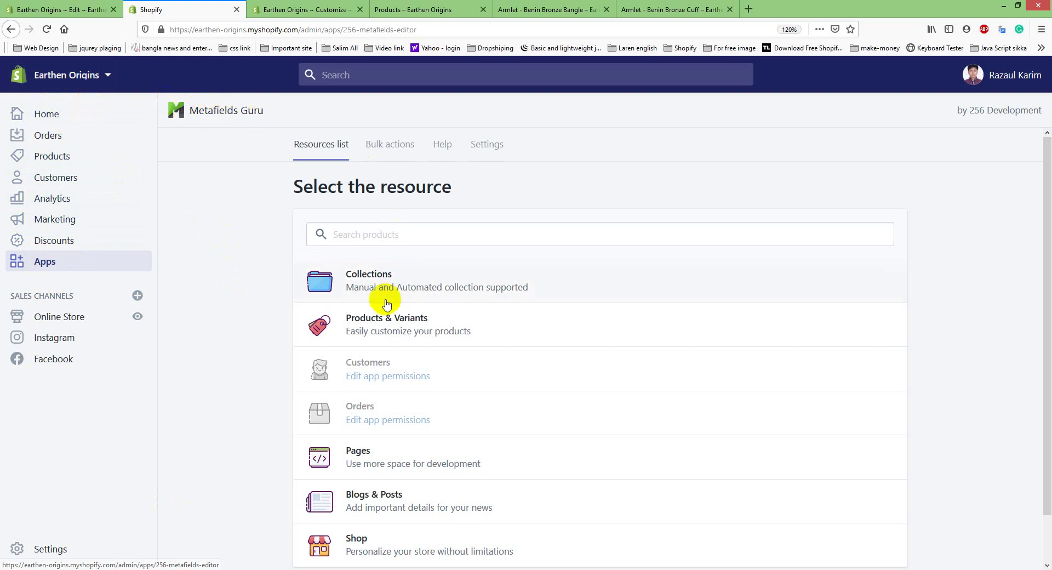
# Step: Open the Products & Variants resource and find the Armlet products in the list
pyautogui.click(381, 324)
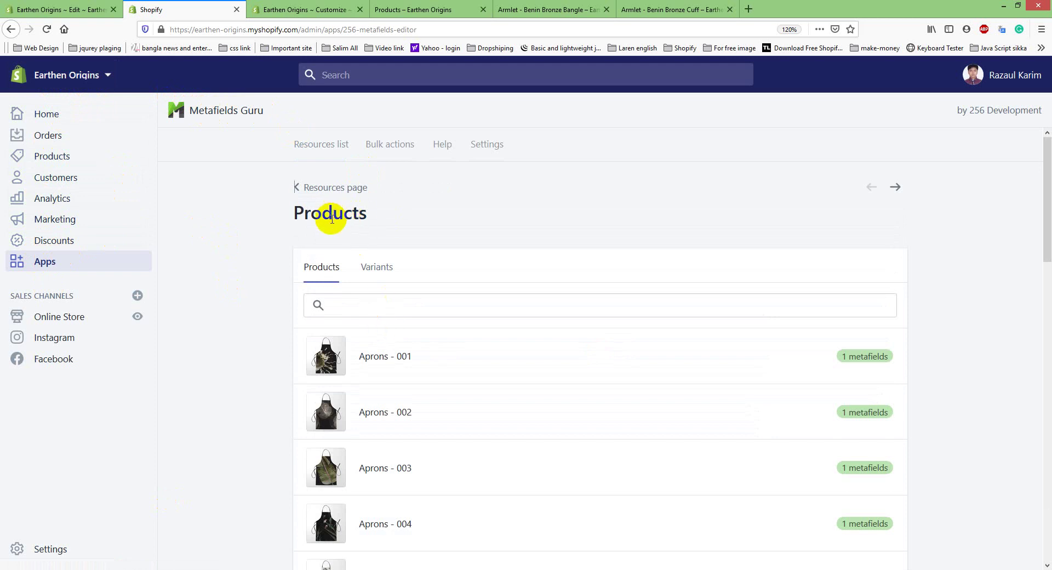
pyautogui.scroll(-3, 357, 230)
pyautogui.scroll(-5, 363, 242)
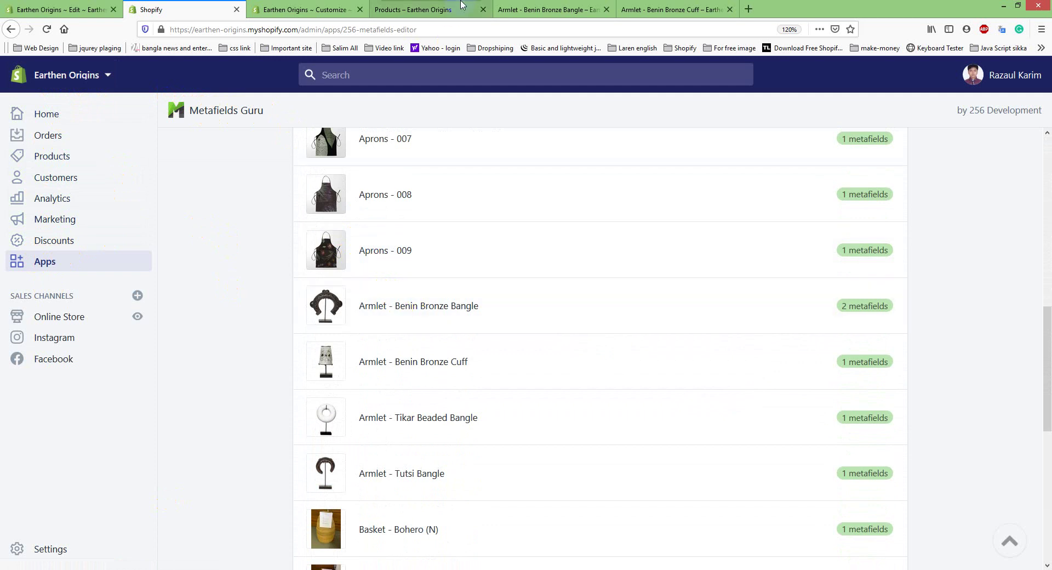
# Step: Check the product title on the Armlet - Benin Bronze Bangle storefront page and return to the metafields product list
pyautogui.click(526, 9)
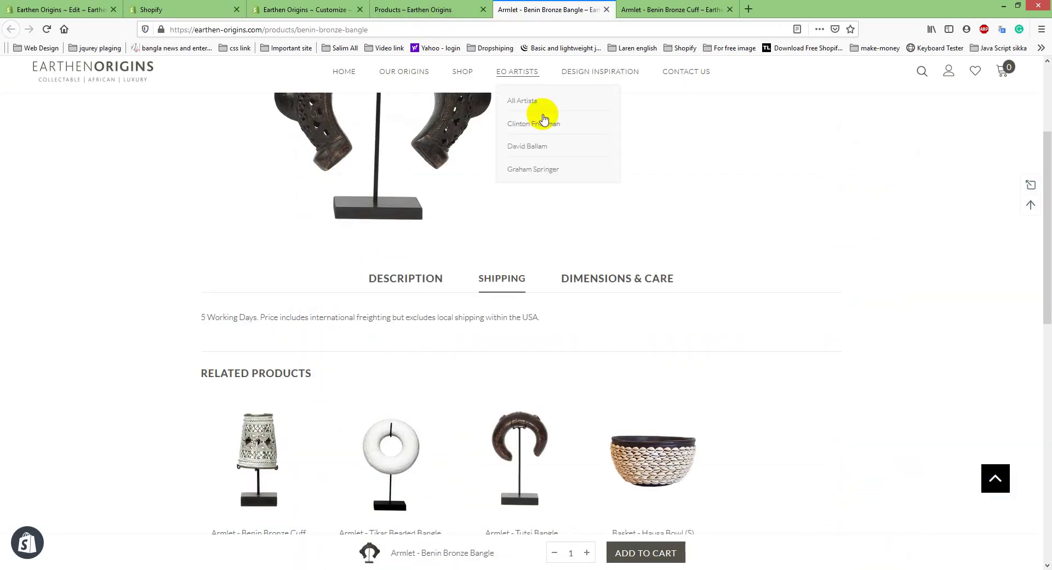
pyautogui.scroll(3, 542, 116)
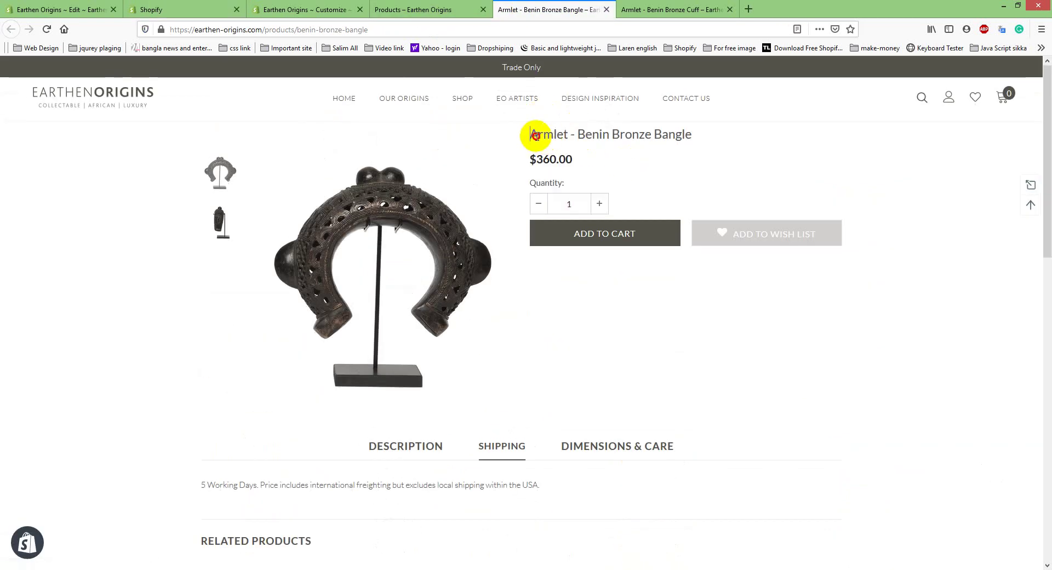
pyautogui.moveTo(534, 135); pyautogui.dragTo(694, 135)
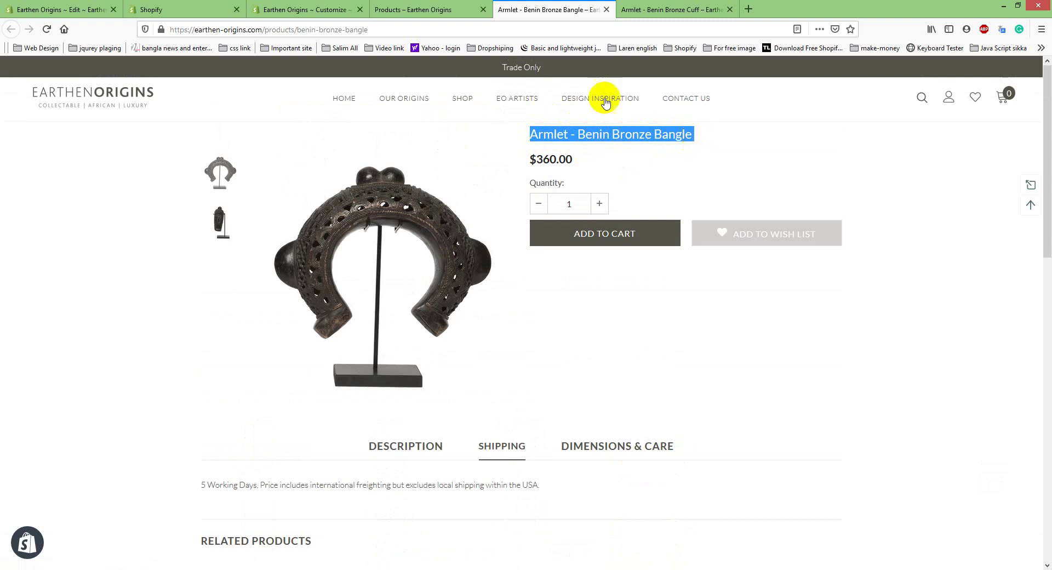
pyautogui.click(179, 11)
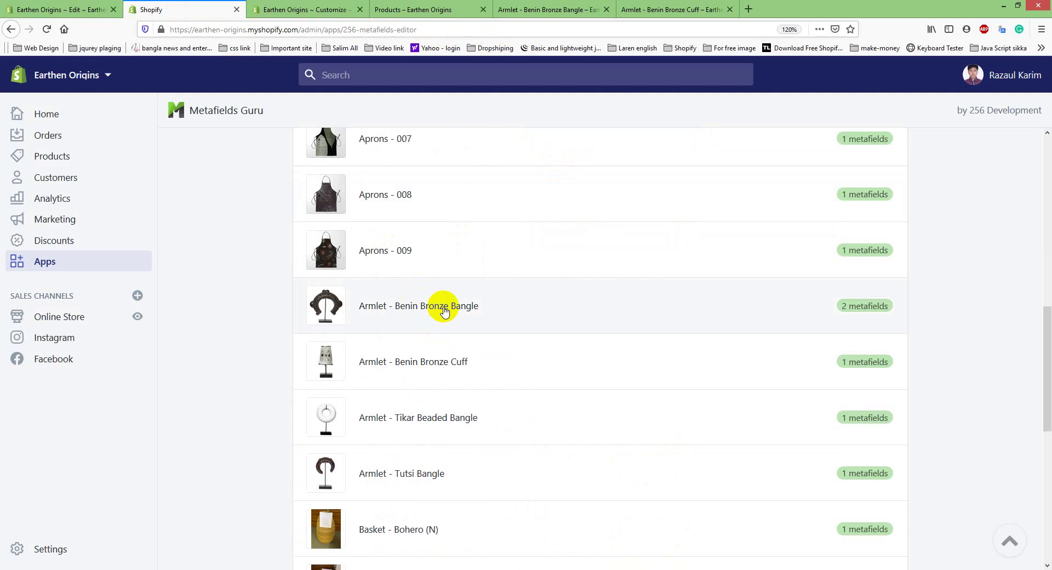
# Step: Copy the shipping text from the Armlet - Benin Bronze Bangle storefront page
pyautogui.click(539, 10)
pyautogui.click(550, 418)
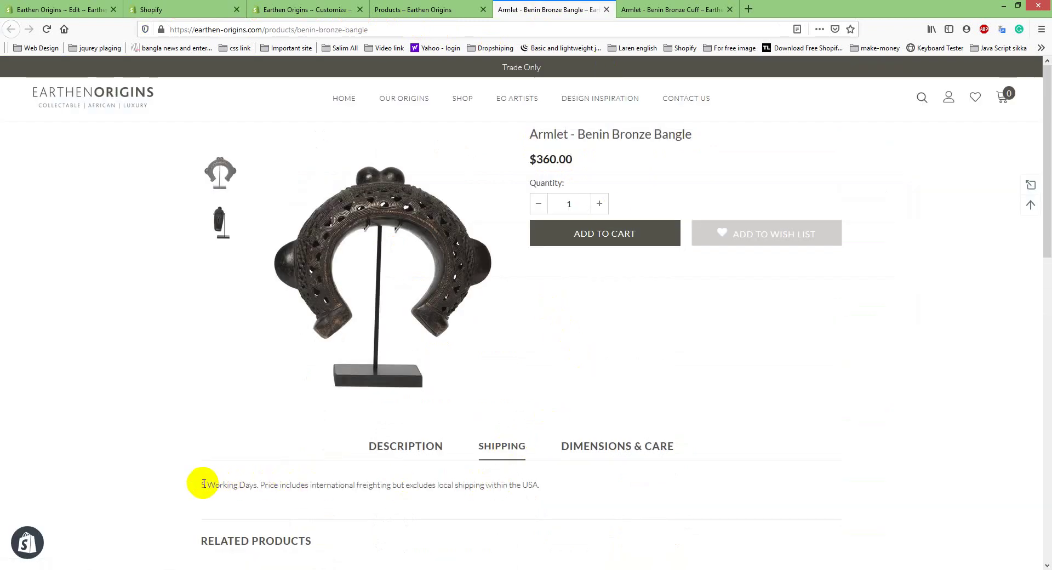
pyautogui.moveTo(198, 487); pyautogui.dragTo(571, 485)
pyautogui.hotkey('ctrl', 'c')
pyautogui.click(592, 486)
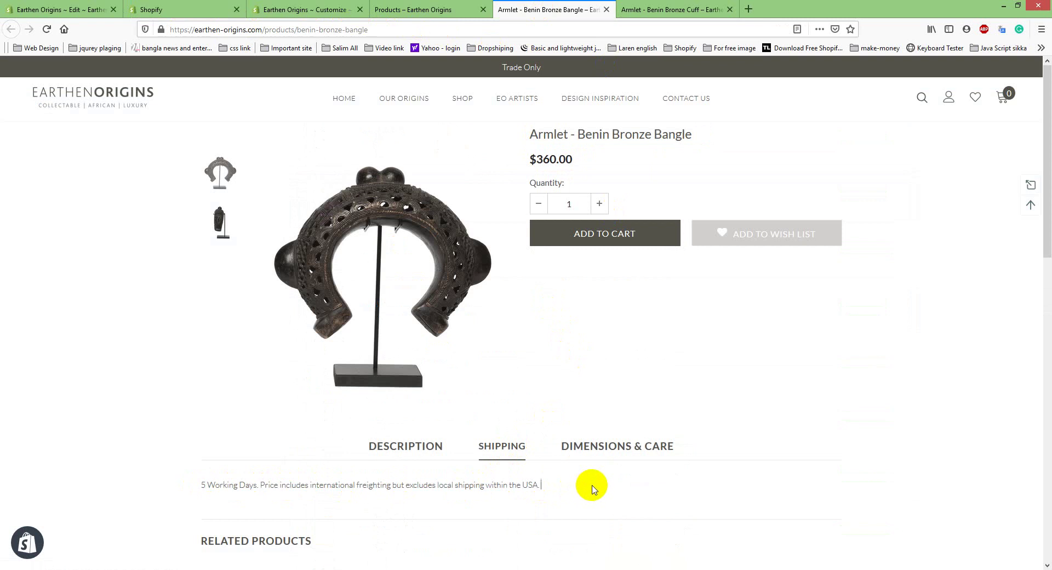
# Step: Check the title and Shipping section on the Armlet - Benin Bronze Cuff storefront page
pyautogui.click(686, 9)
pyautogui.click(716, 141)
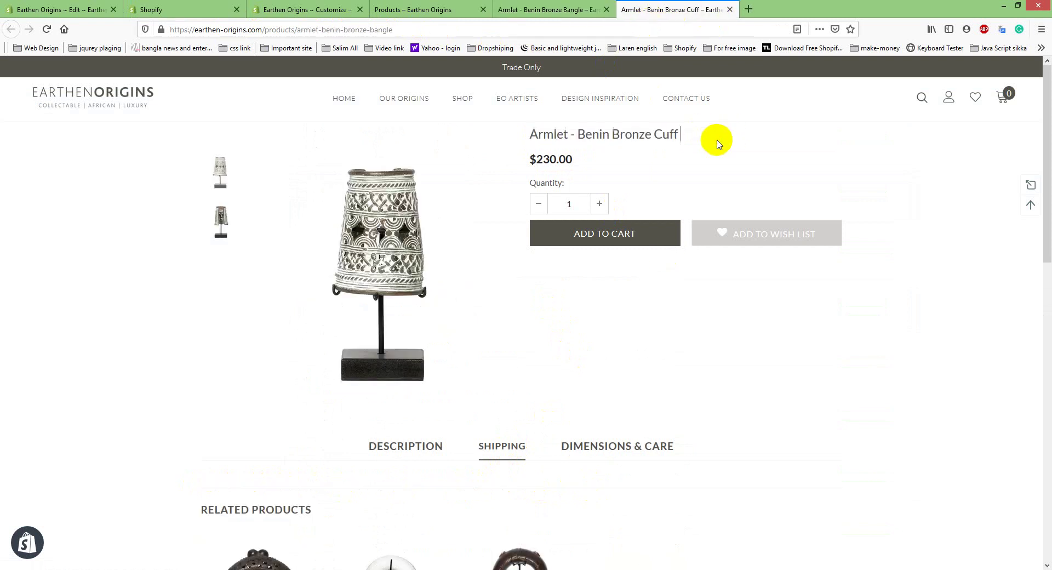
pyautogui.moveTo(528, 133); pyautogui.dragTo(690, 141)
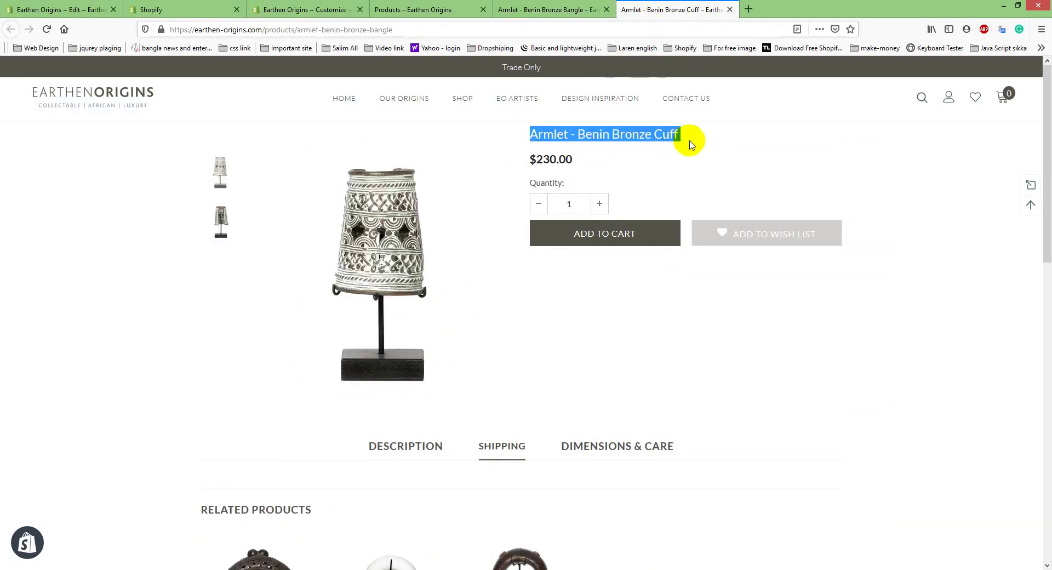
pyautogui.click(694, 143)
pyautogui.scroll(-3, 622, 246)
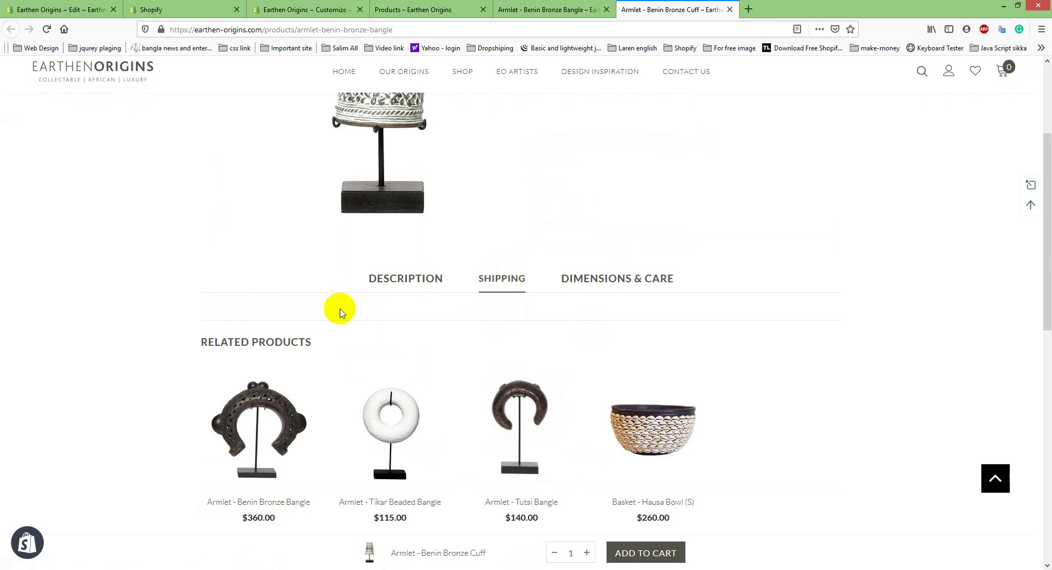
pyautogui.scroll(3, 603, 96)
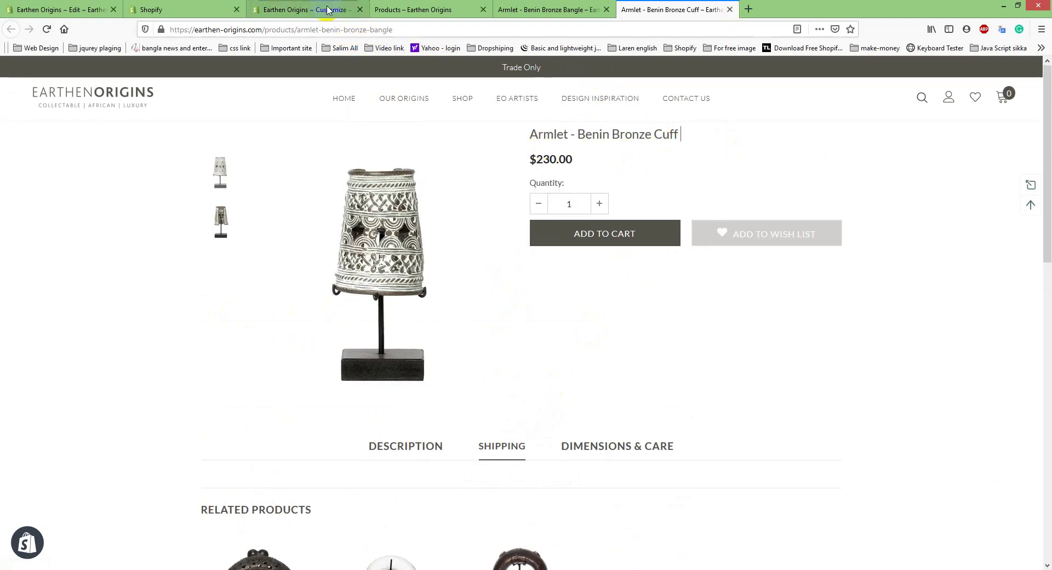
# Step: Create a metafield for Armlet - Benin Bronze Cuff with the key details and the namespace shipping
pyautogui.click(156, 9)
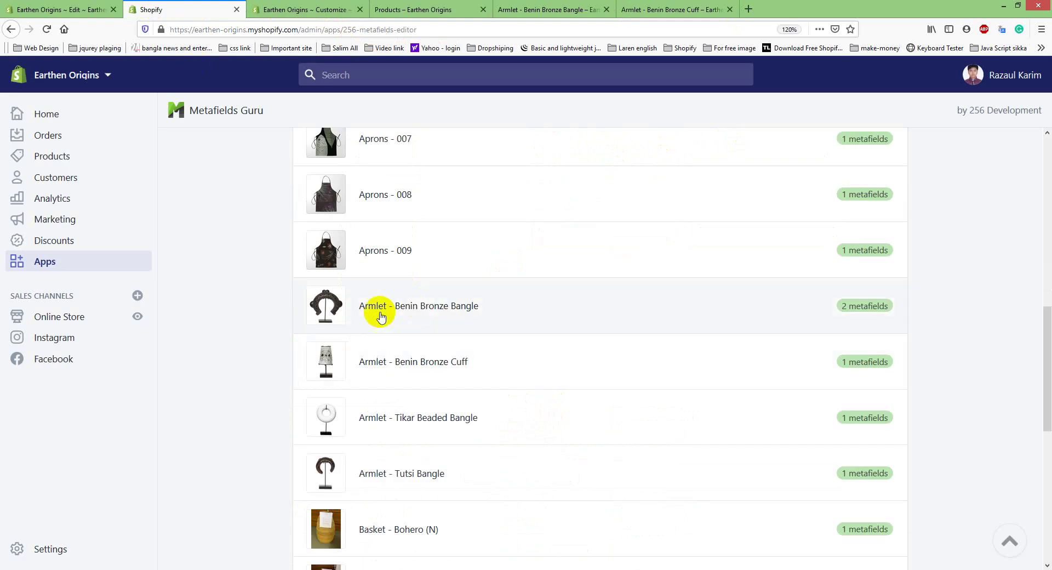
pyautogui.click(432, 366)
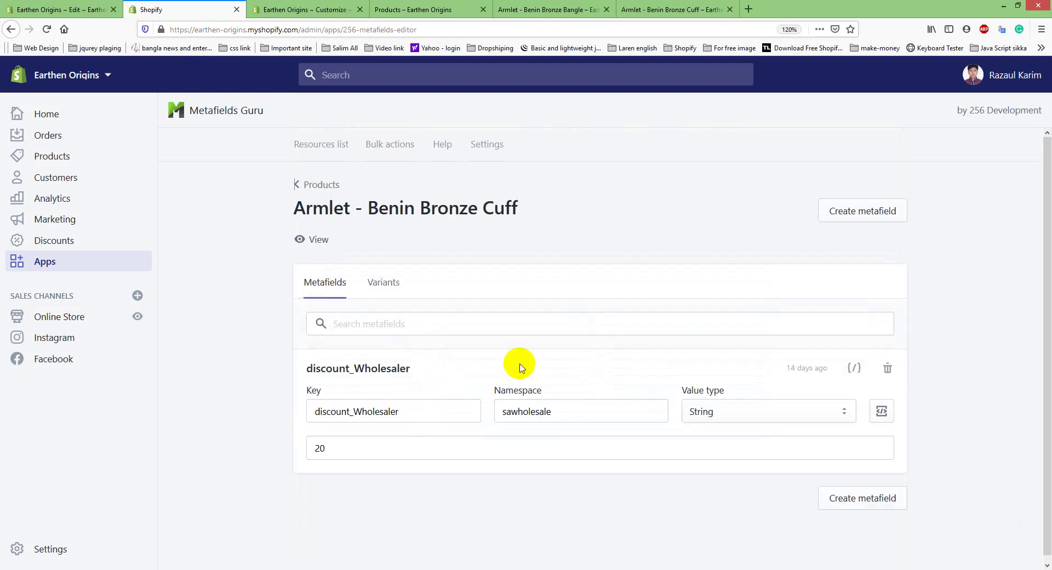
pyautogui.scroll(-1, 780, 418)
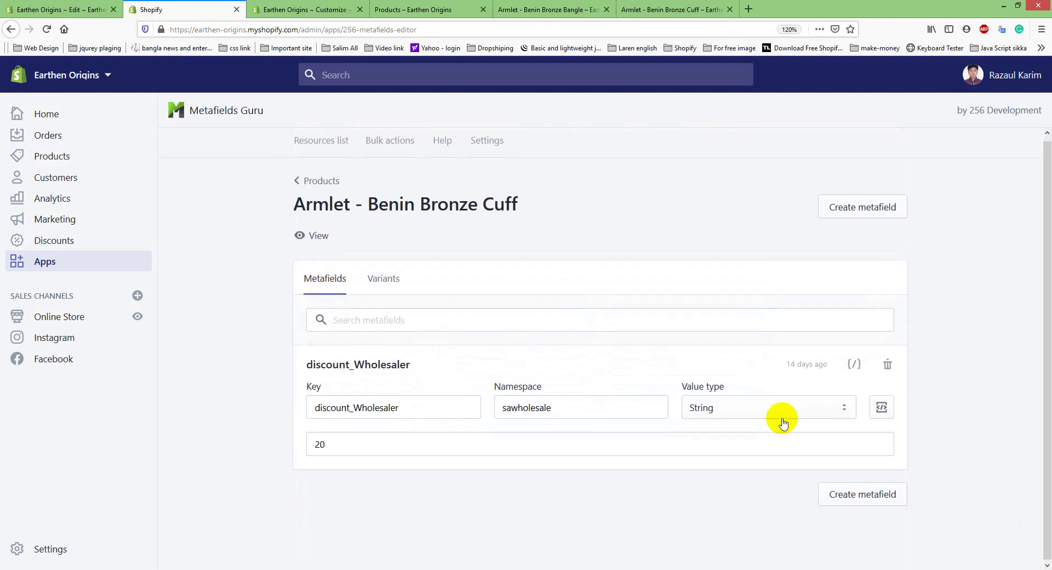
pyautogui.click(844, 493)
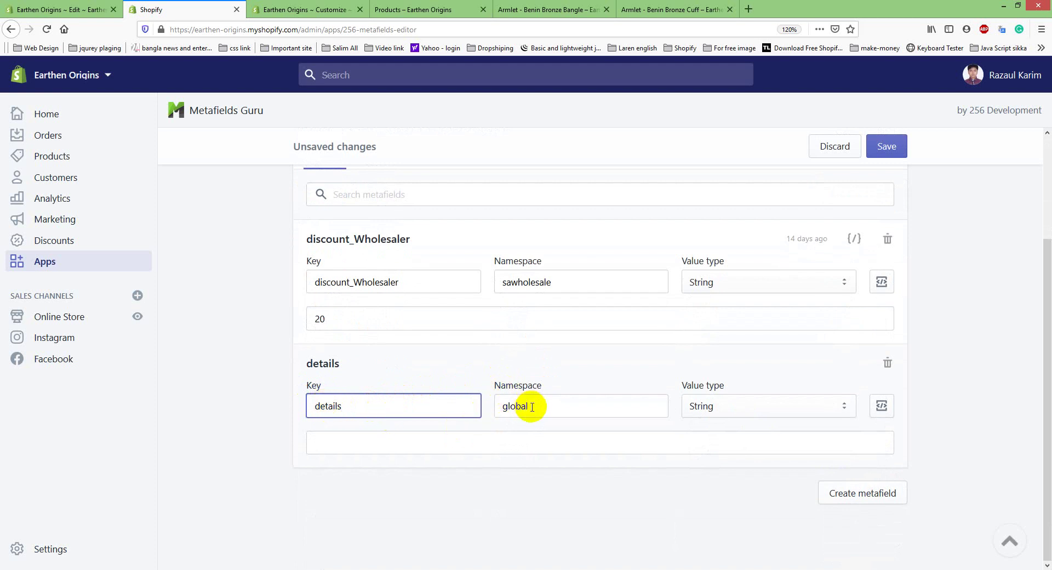
pyautogui.moveTo(530, 403); pyautogui.dragTo(493, 405)
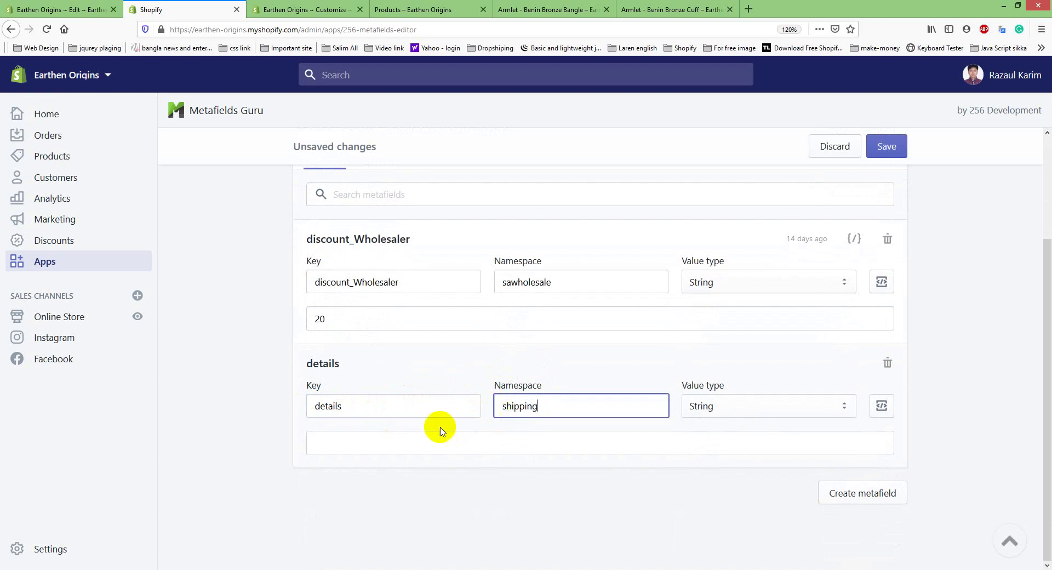
# Step: Set the metafield's value to "5 Working Days. Price includes international freighting but excludes local shipping within the USA." from the bangle's page and save
pyautogui.click(422, 449)
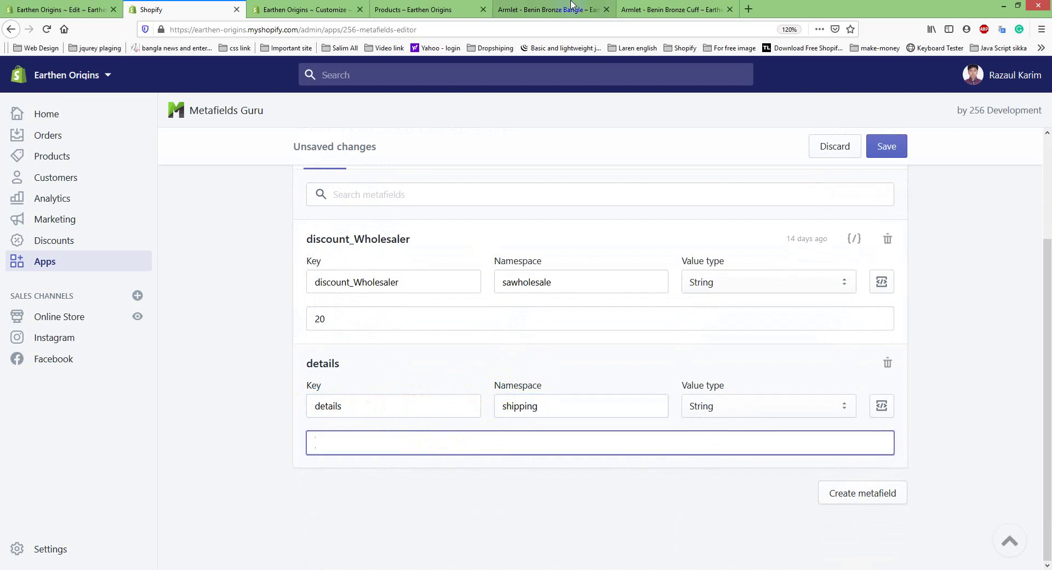
pyautogui.click(523, 14)
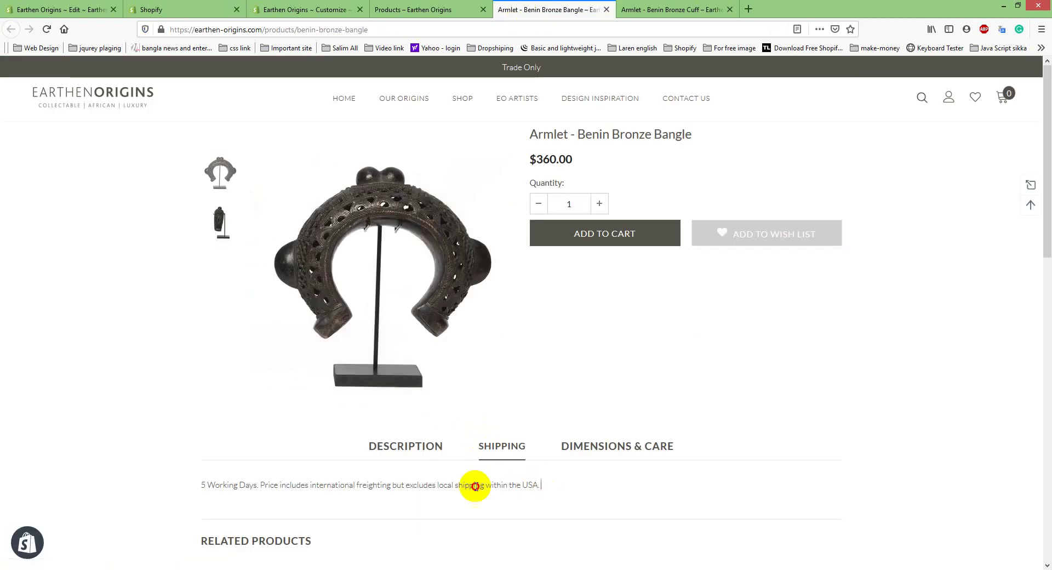
pyautogui.moveTo(541, 485); pyautogui.dragTo(196, 493)
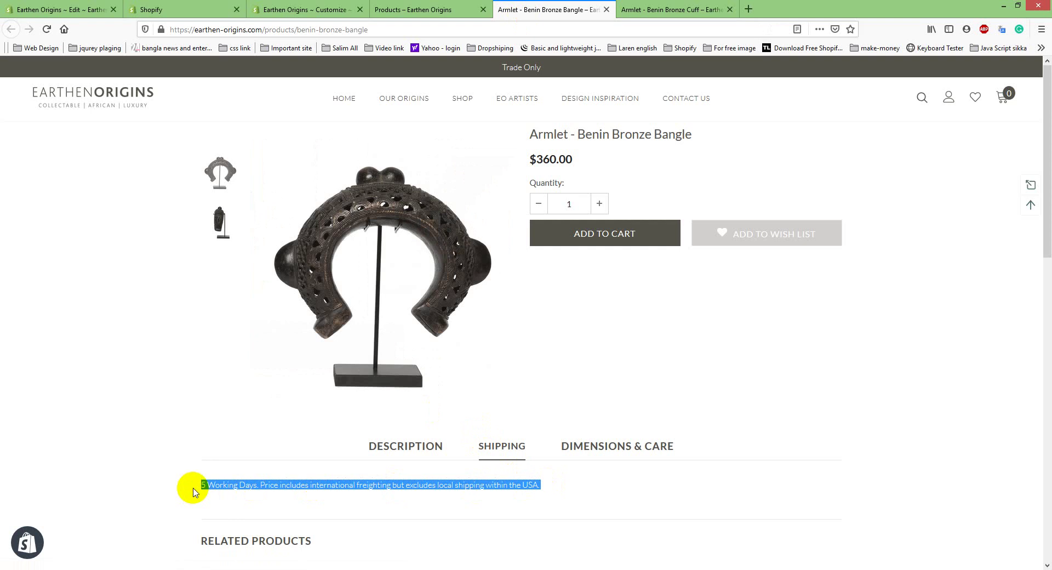
pyautogui.click(144, 10)
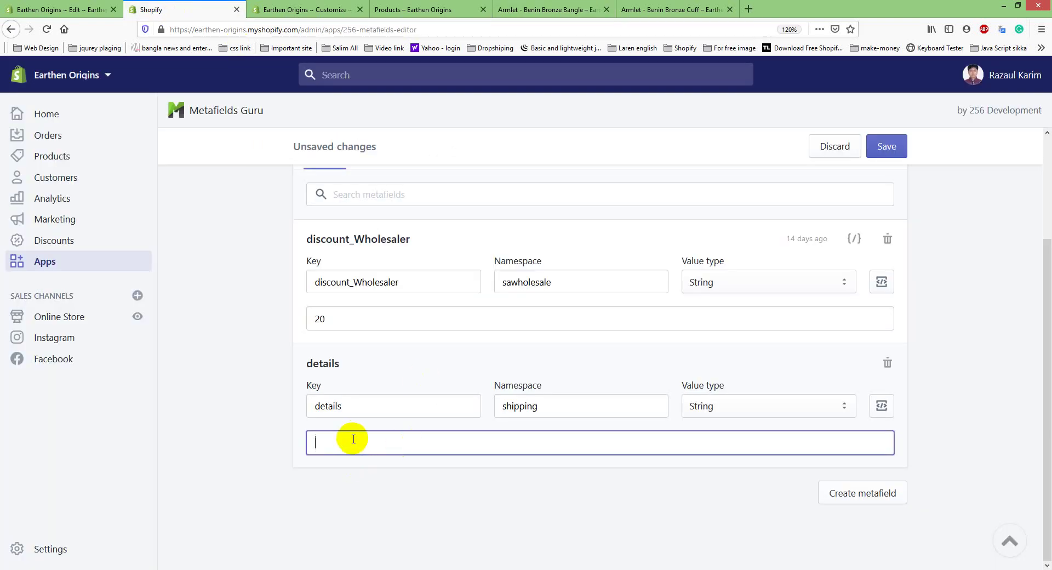
pyautogui.hotkey('ctrl', 'v')
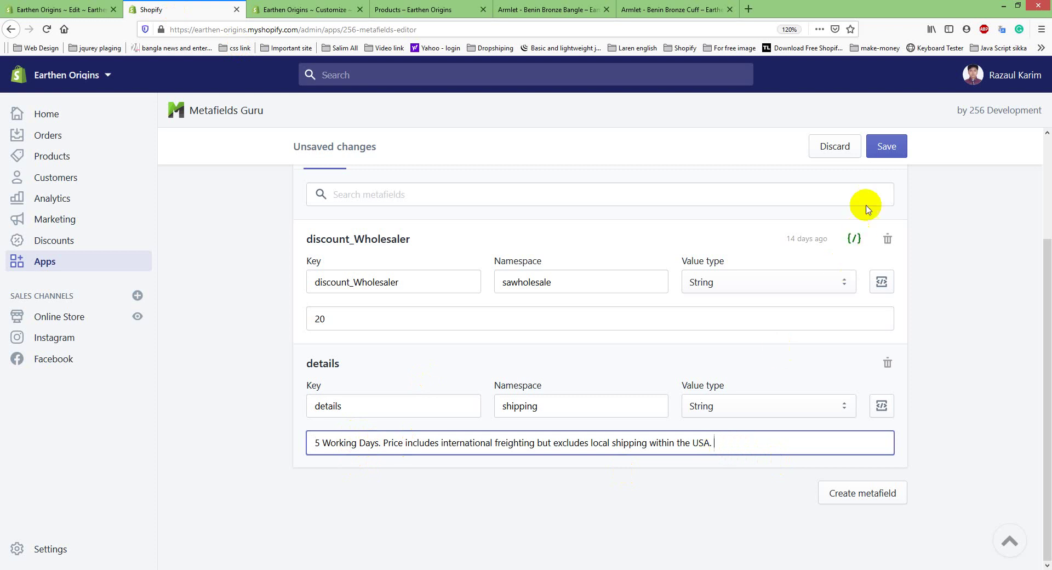
pyautogui.click(886, 146)
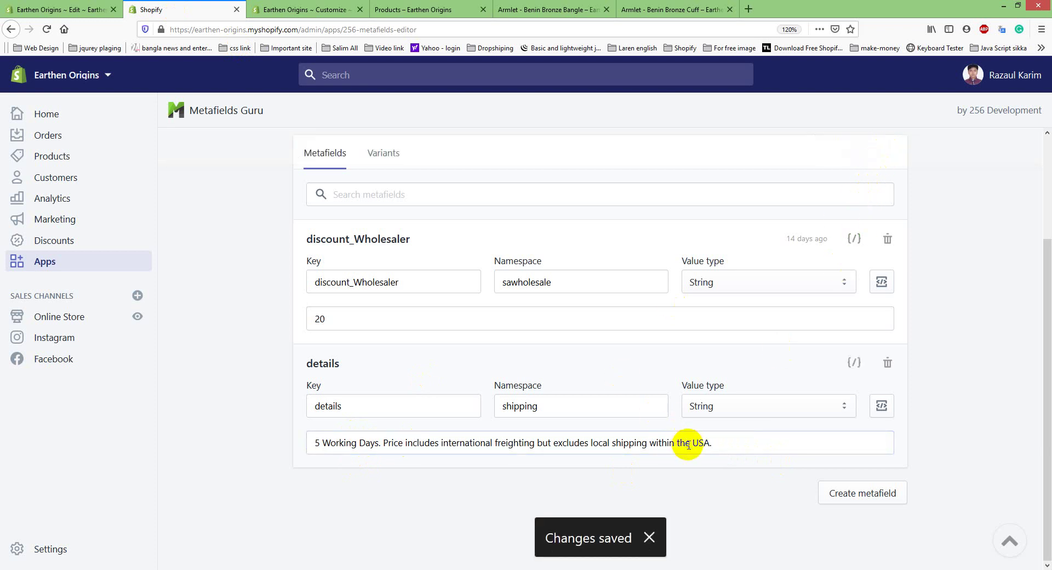
# Step: Close the old Benin Bronze Cuff storefront page and reopen that product from the Products collection in a new tab
pyautogui.click(685, 9)
pyautogui.click(729, 9)
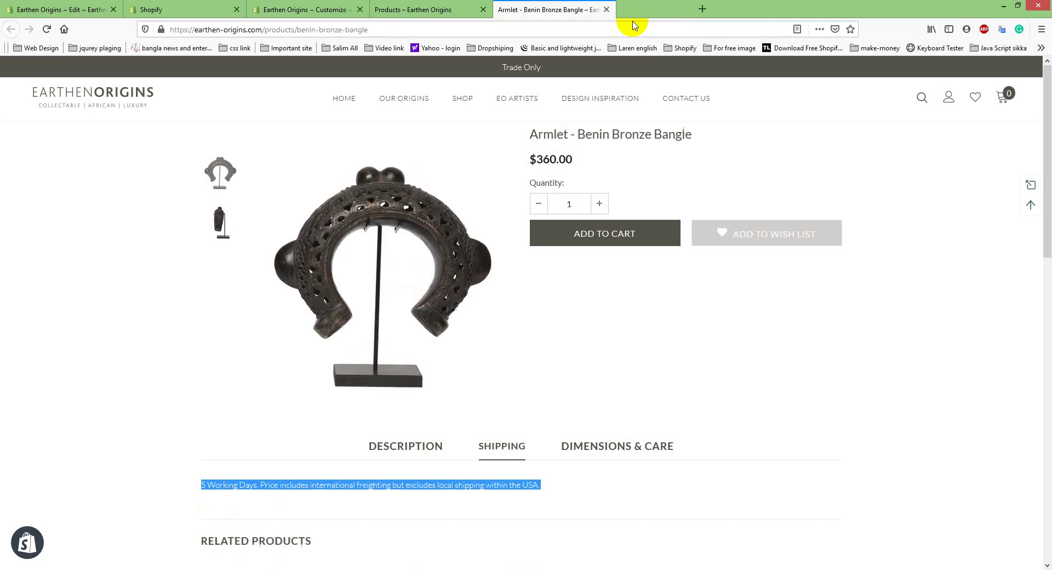
pyautogui.click(423, 10)
pyautogui.scroll(-2, 603, 209)
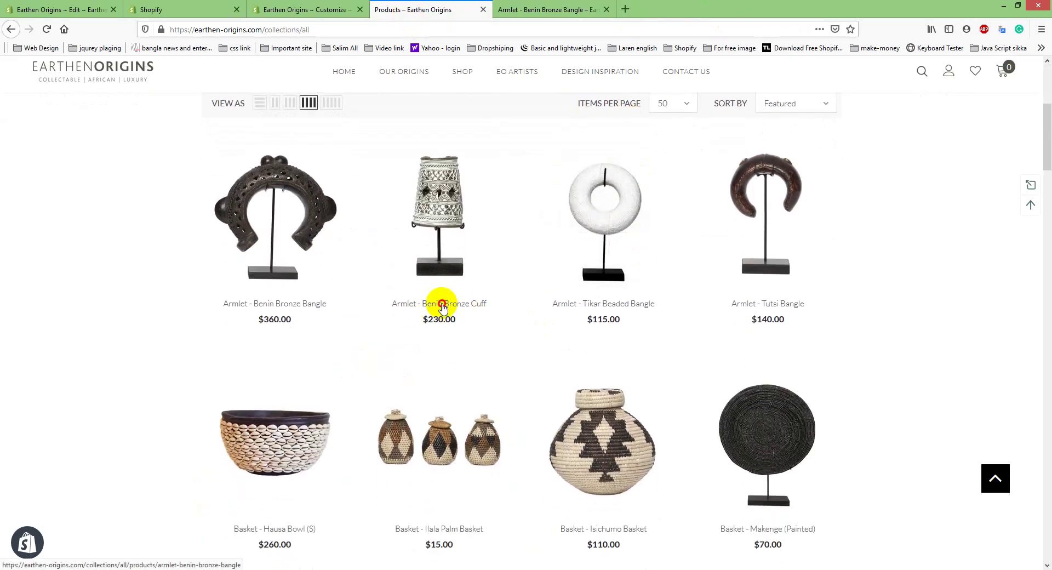
pyautogui.click(545, 11)
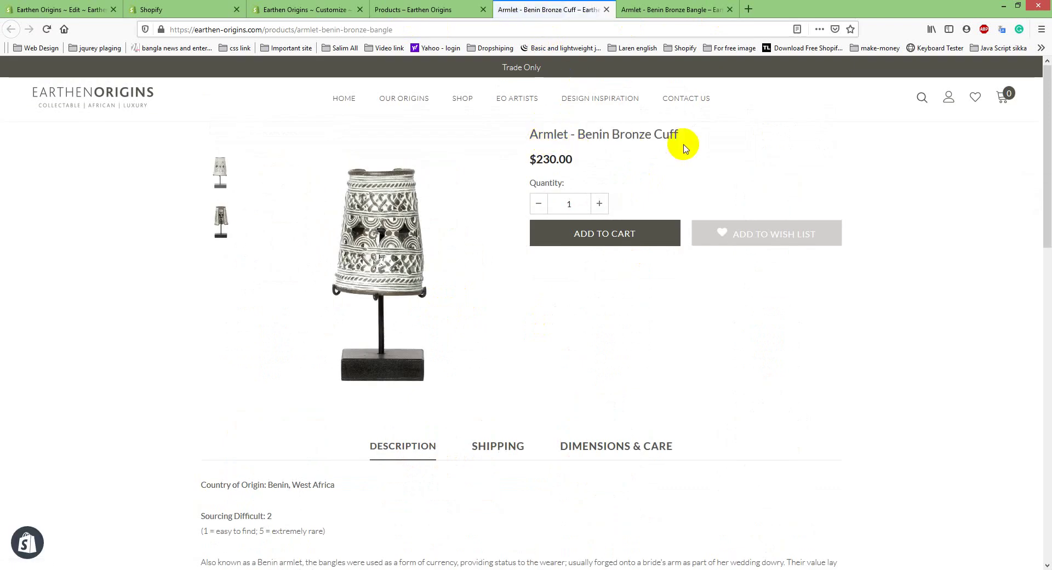
# Step: Reload the Armlet - Benin Bronze Cuff page and examine the text in its Shipping section
pyautogui.scroll(-2, 685, 145)
pyautogui.scroll(-1, 684, 146)
pyautogui.click(489, 337)
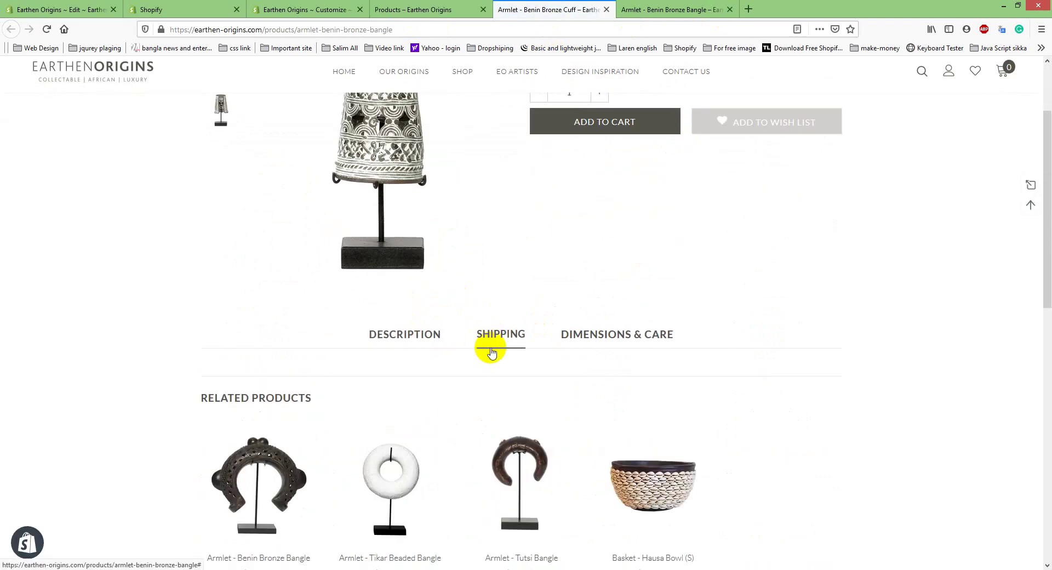
pyautogui.click(44, 29)
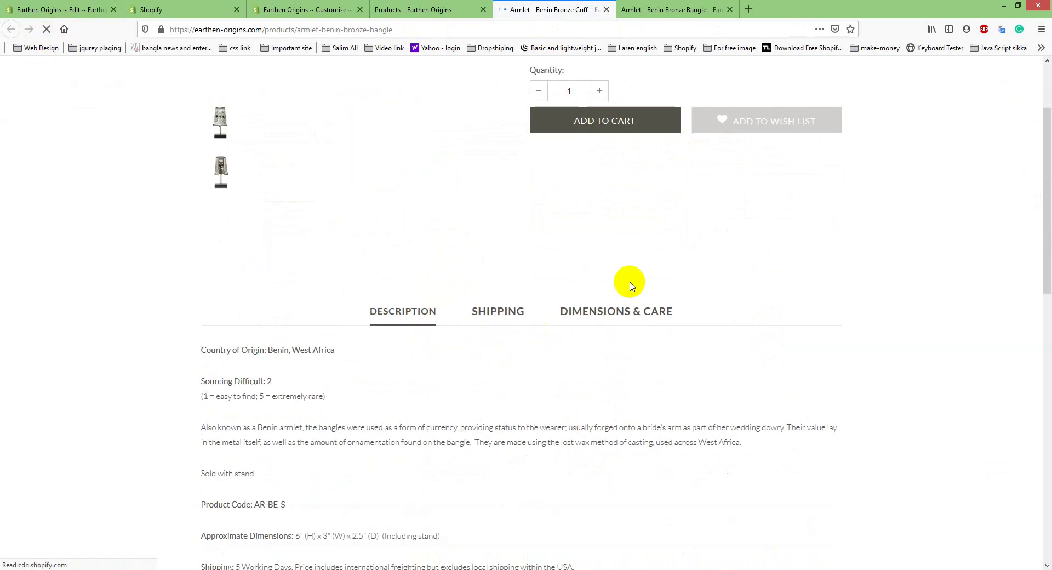
pyautogui.click(503, 339)
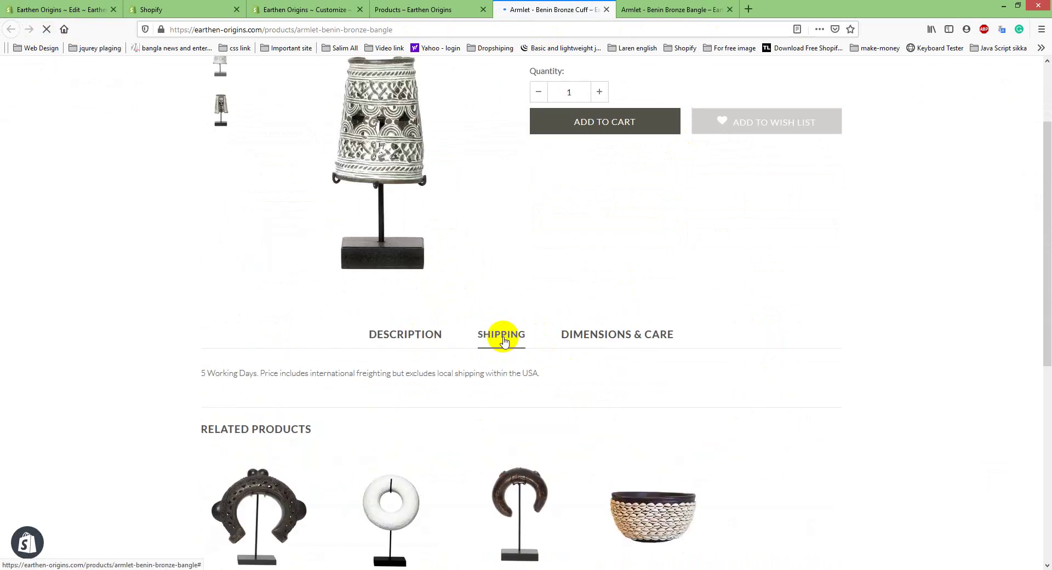
pyautogui.moveTo(499, 372); pyautogui.dragTo(575, 374)
pyautogui.hotkey('ctrl', 'c')
pyautogui.click(585, 385)
pyautogui.click(577, 377)
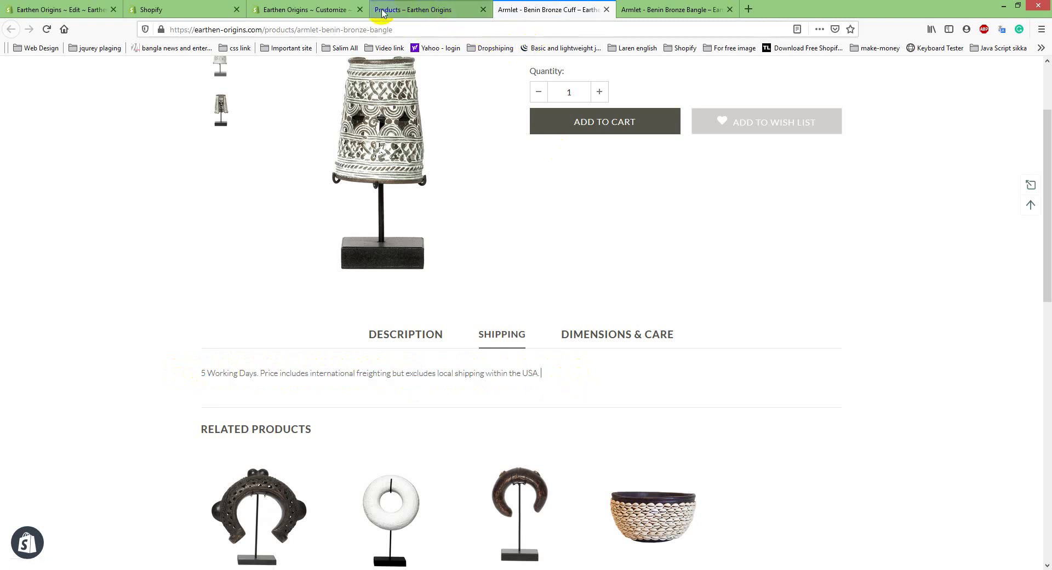
# Step: Open Armlet - Tikar Beaded Bangle from the Products collection and check its Shipping section
pyautogui.click(400, 14)
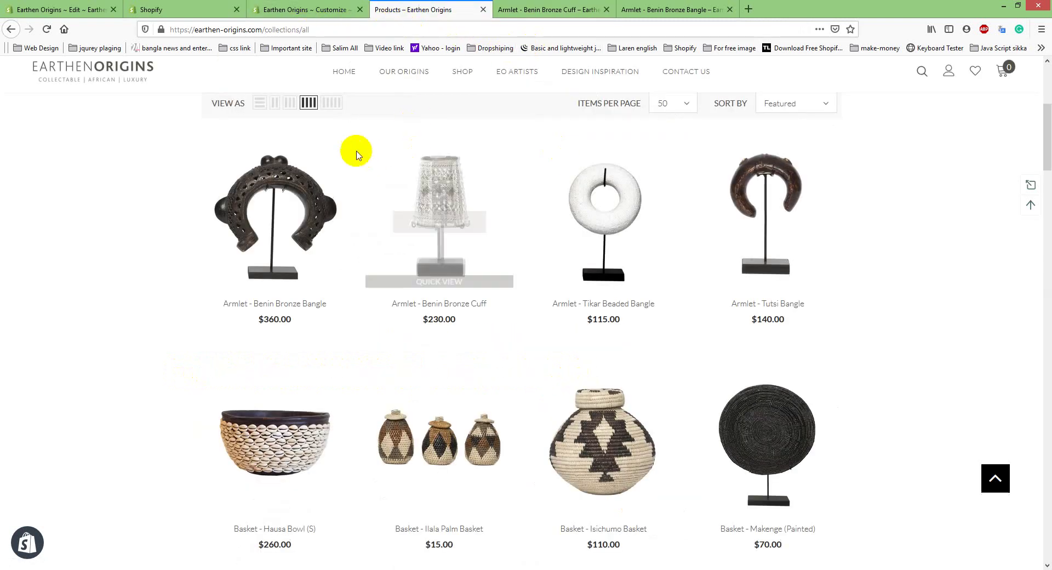
pyautogui.scroll(3, 353, 150)
pyautogui.scroll(-2, 355, 152)
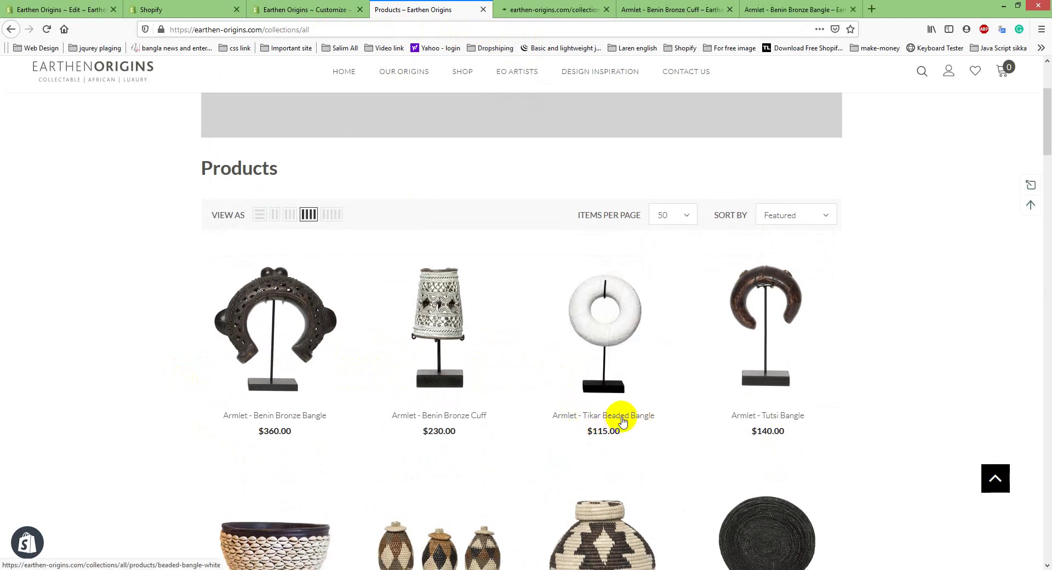
pyautogui.click(546, 11)
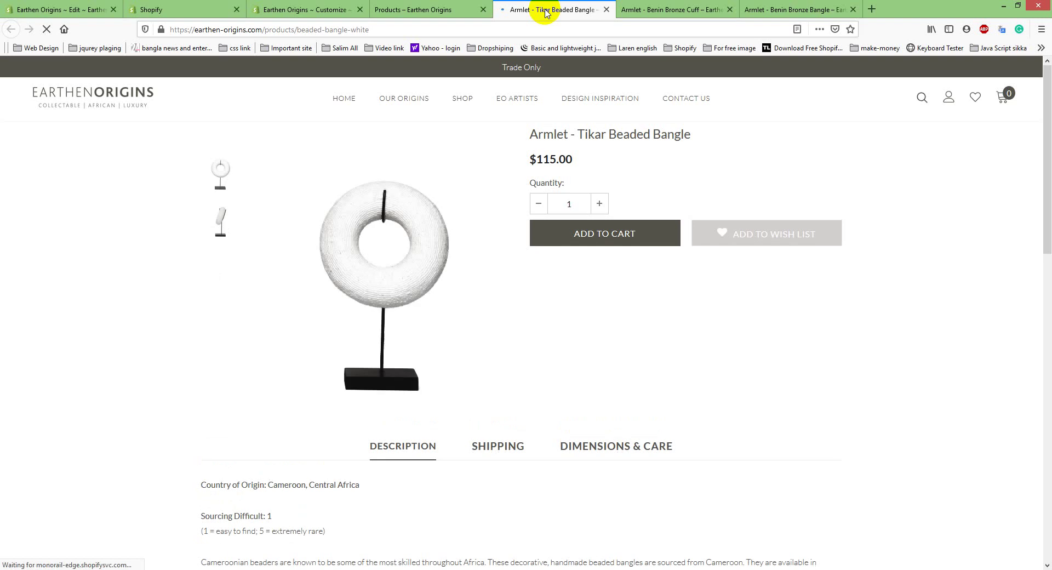
pyautogui.scroll(-4, 530, 260)
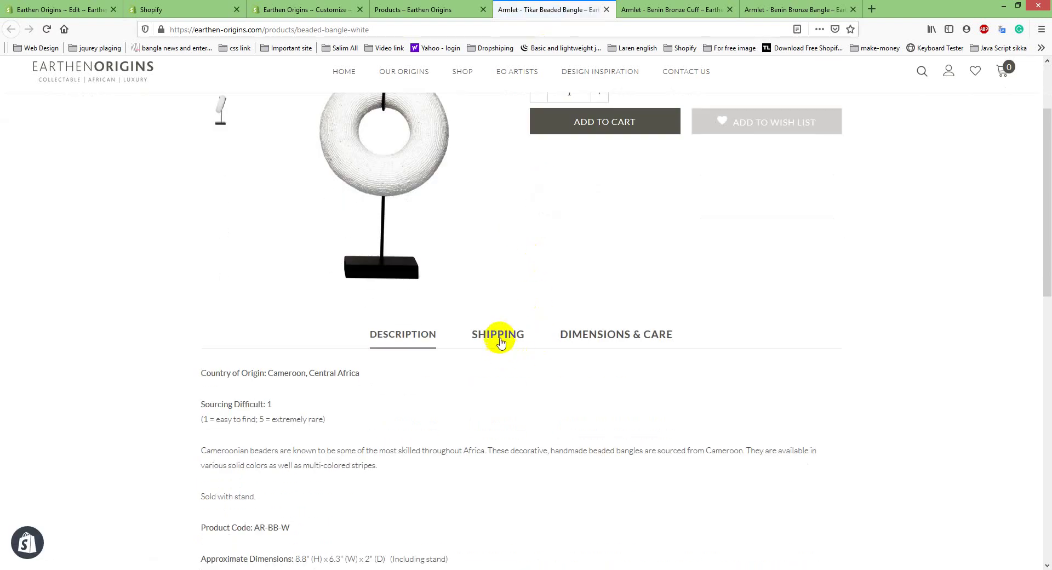
pyautogui.click(500, 341)
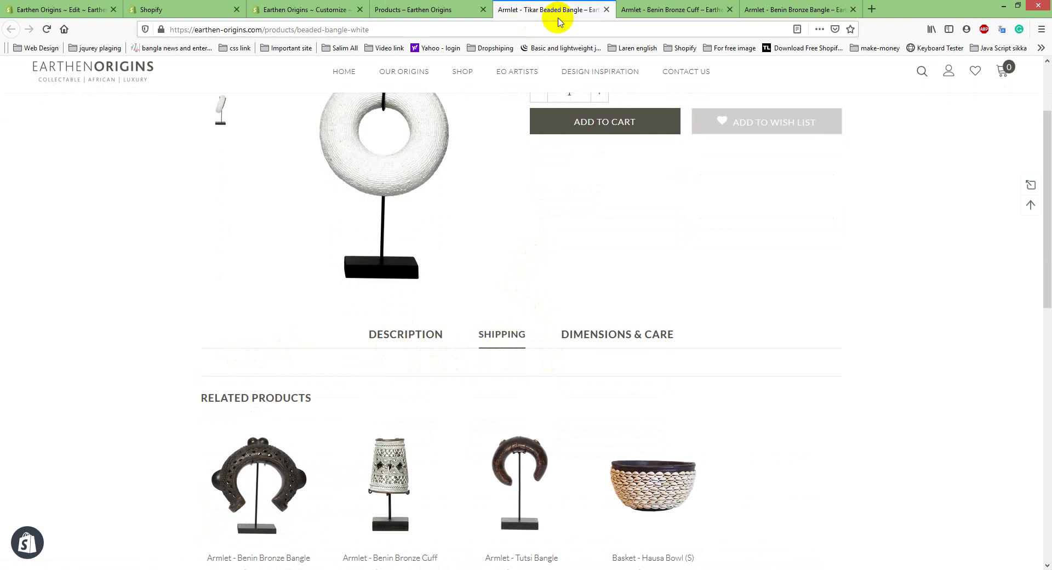
# Step: Return to Metafields Guru and open Armlet - Tikar Beaded Bangle from its product list
pyautogui.scroll(3, 587, 152)
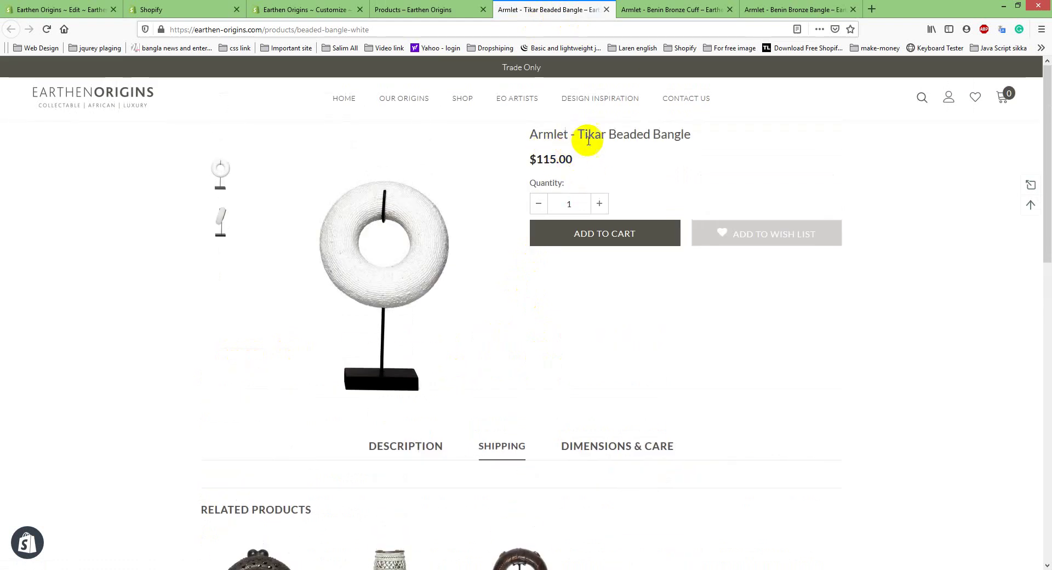
pyautogui.click(184, 9)
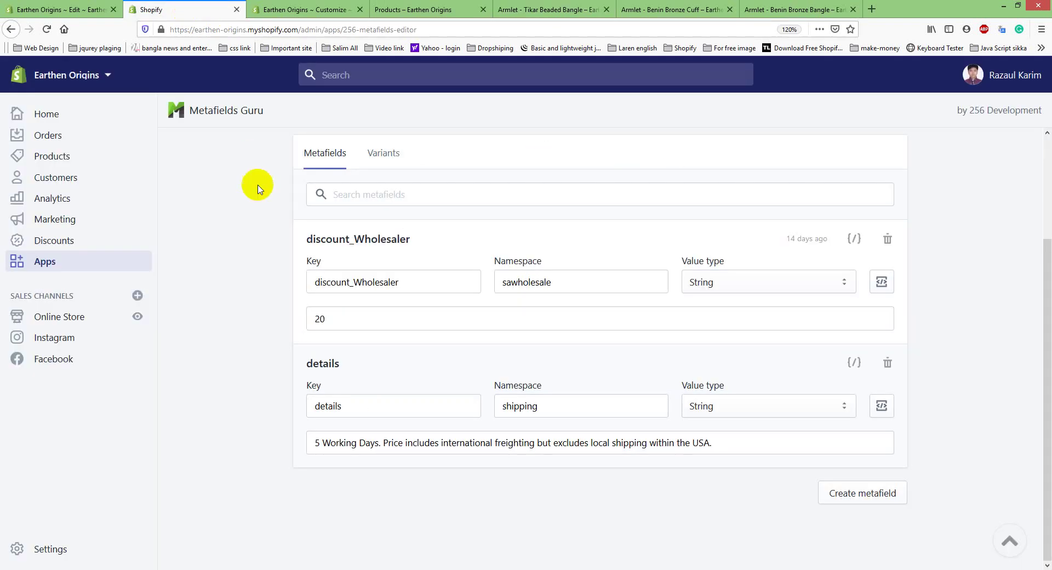
pyautogui.scroll(3, 278, 141)
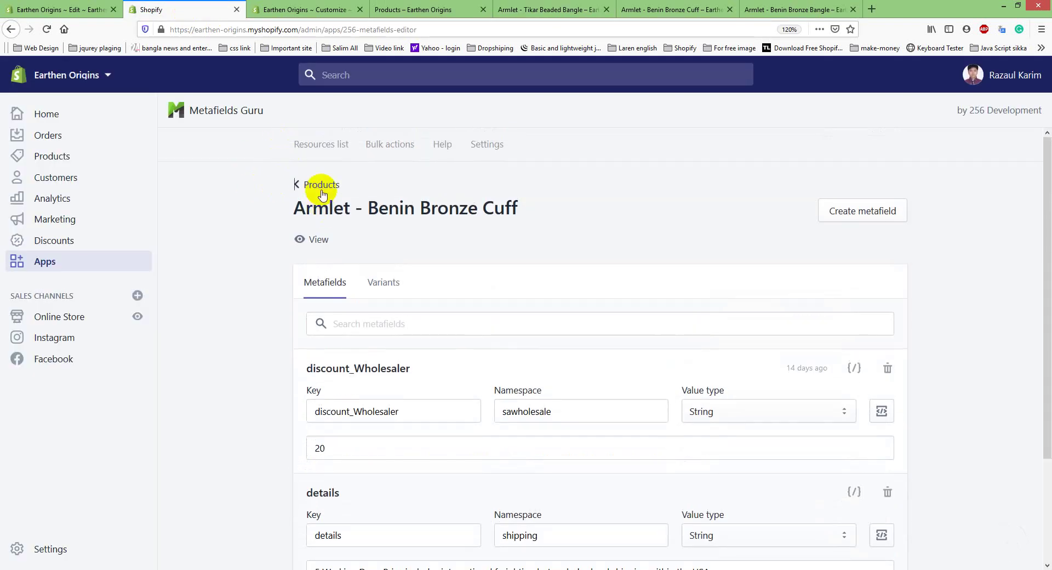
pyautogui.click(323, 190)
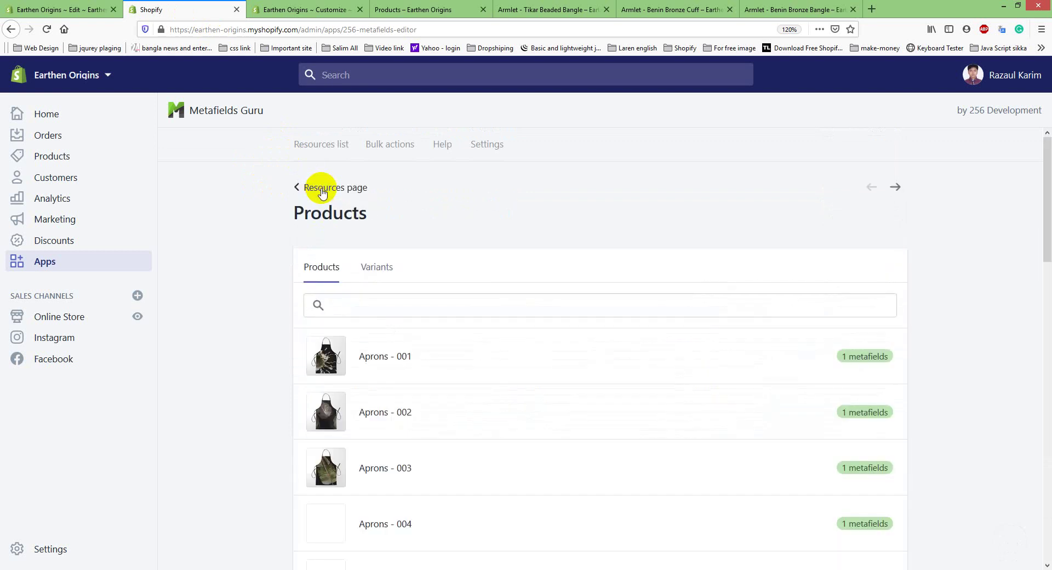
pyautogui.scroll(-6, 404, 261)
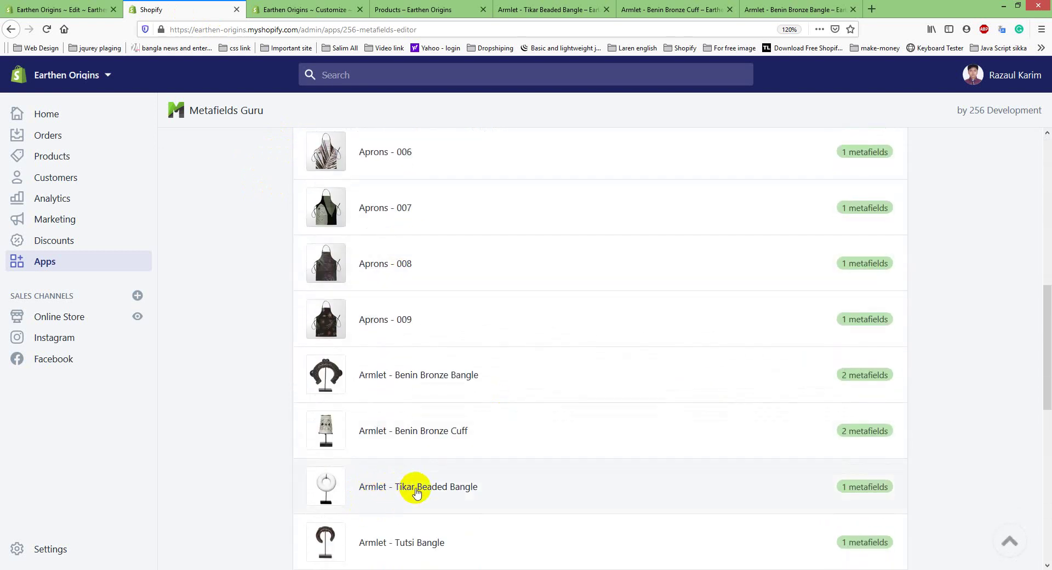
pyautogui.click(432, 492)
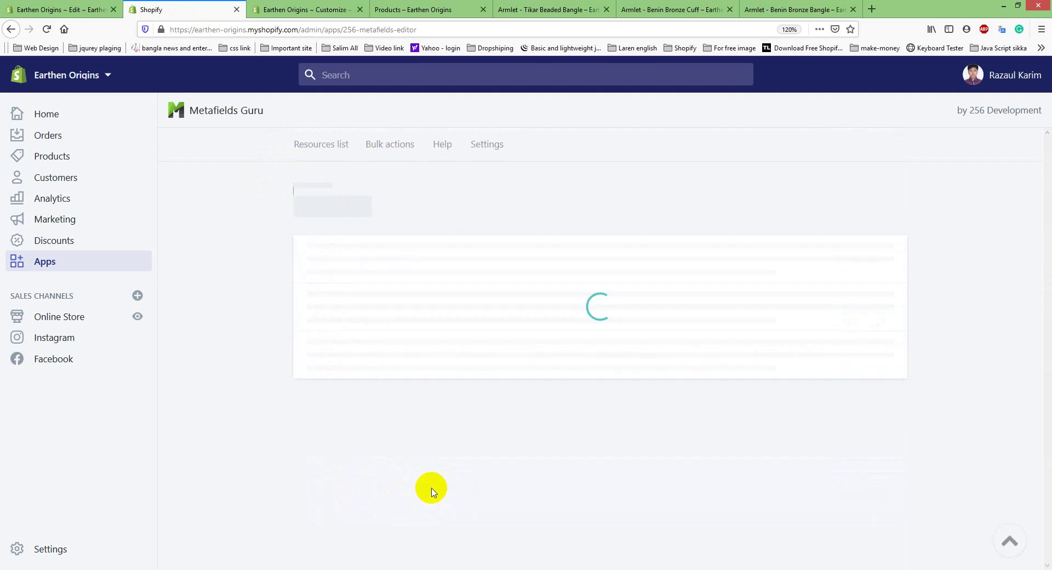
pyautogui.scroll(-1, 417, 357)
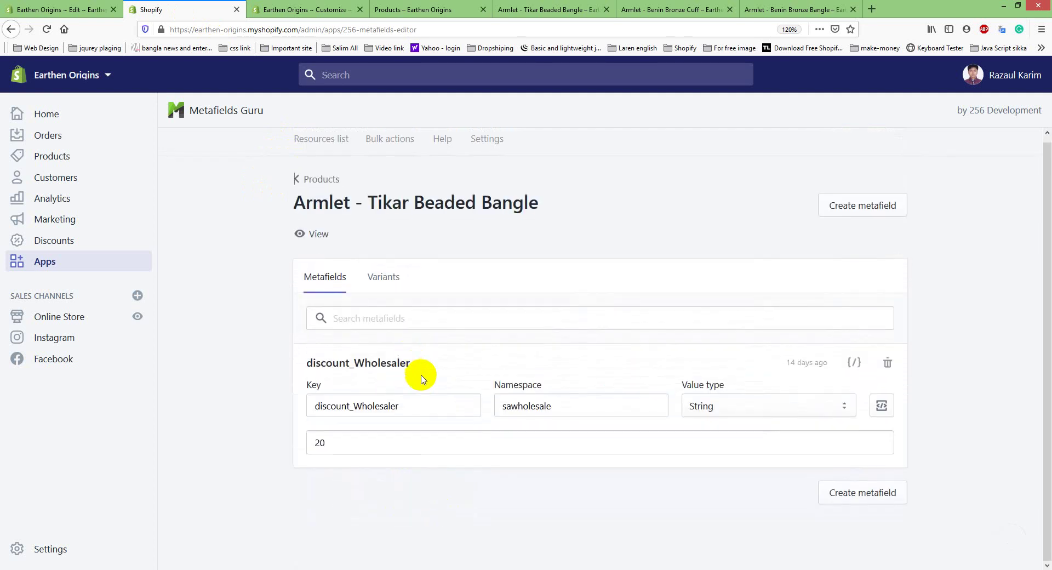
# Step: Create and save a String metafield with key details, namespace shipping and value "5 Working Days. Price includes international freighting but excludes local shipping within the USA."
pyautogui.click(863, 492)
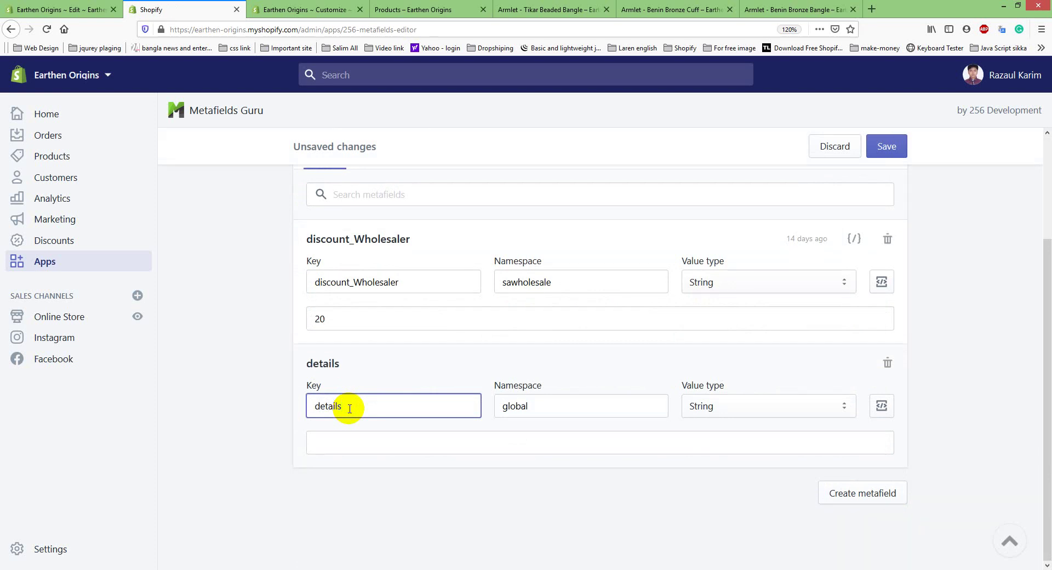
pyautogui.doubleClick(520, 406)
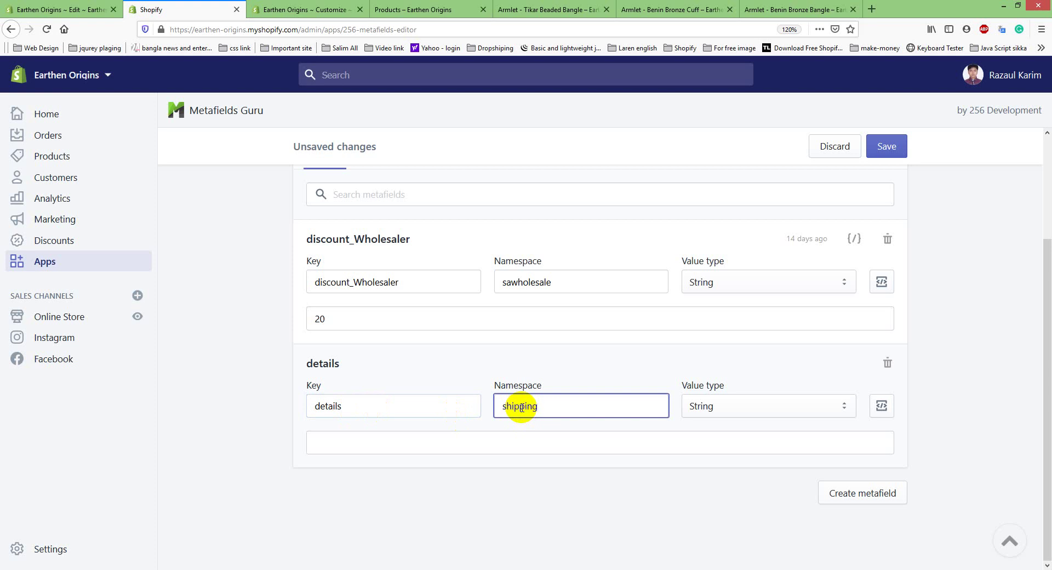
pyautogui.click(436, 439)
pyautogui.hotkey('ctrl', 'v')
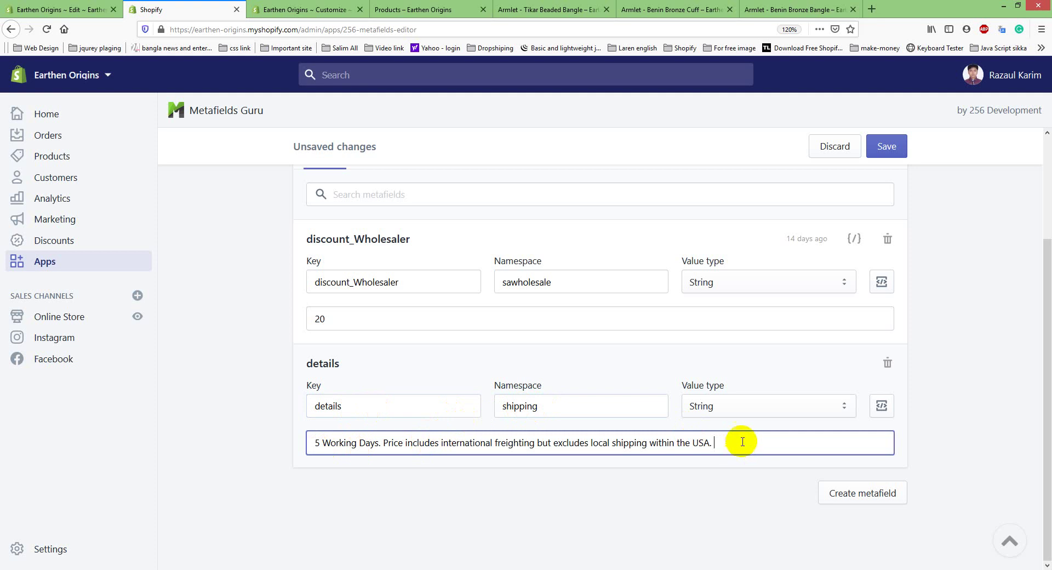
pyautogui.click(899, 150)
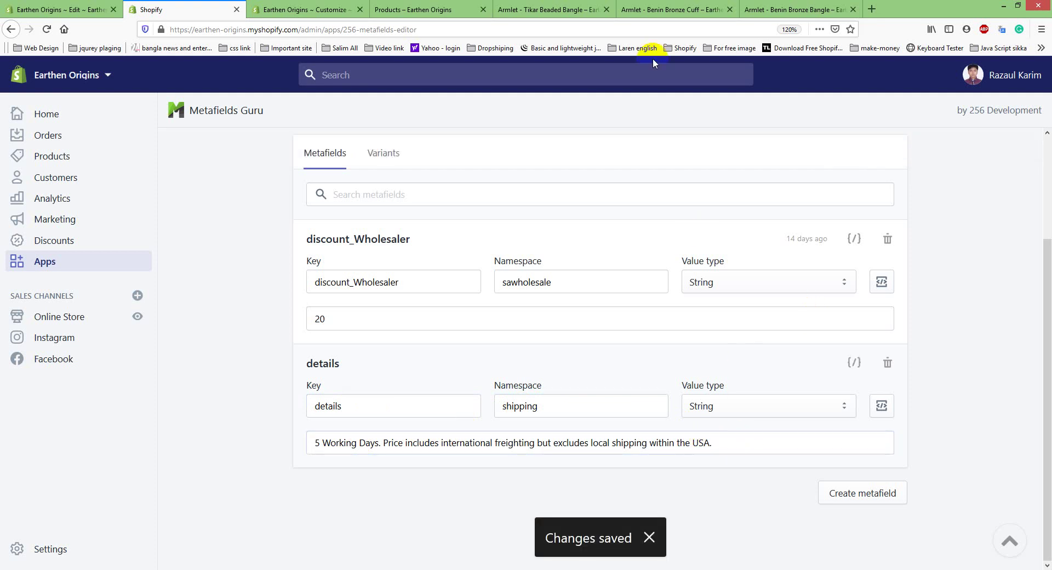
# Step: Close the Benin Bronze Bangle storefront page and open Armlet - Tikar Beaded Bangle from the Products collection in a new tab
pyautogui.click(789, 9)
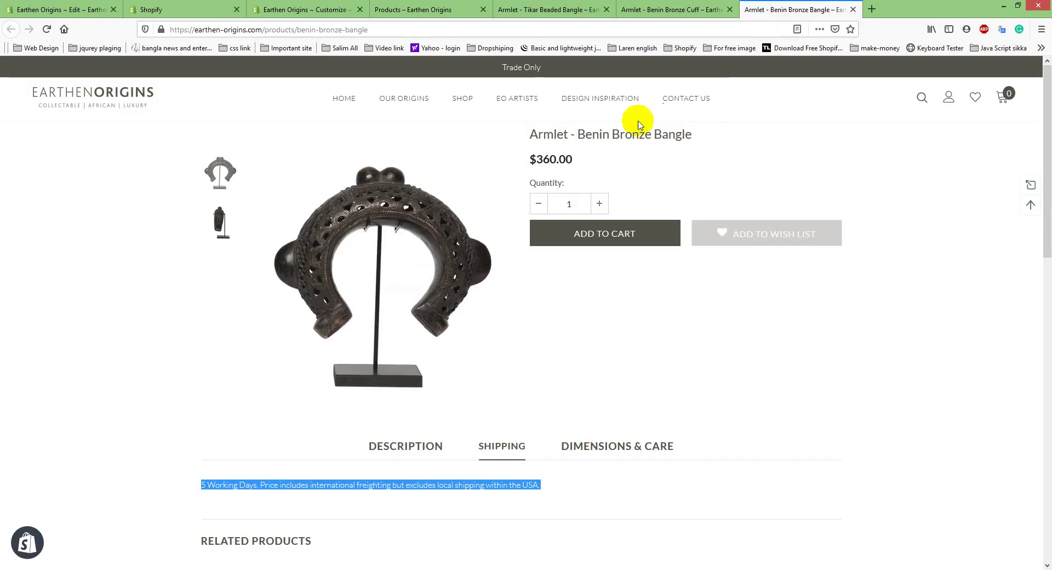
pyautogui.click(854, 9)
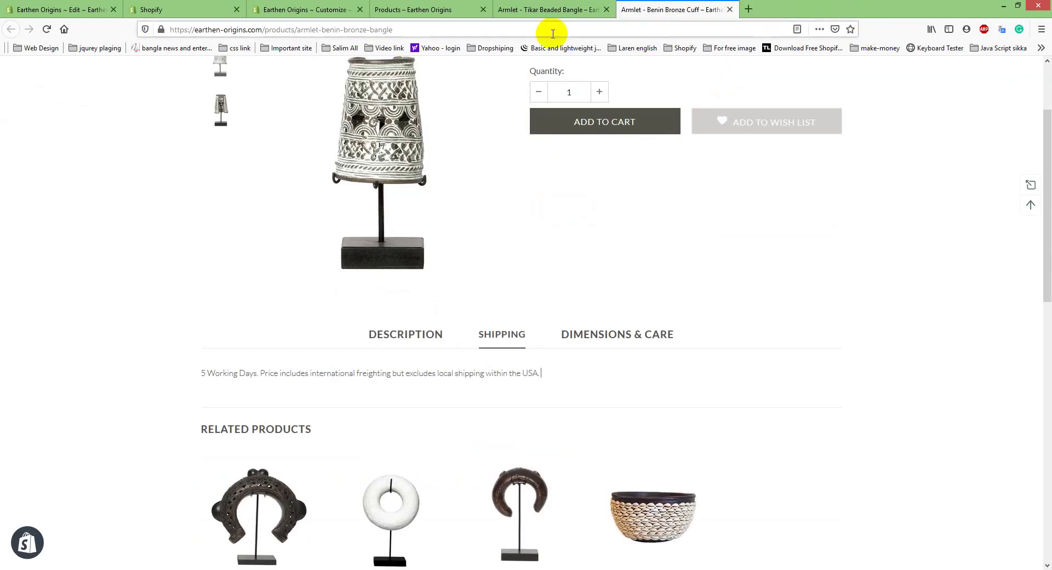
pyautogui.click(439, 12)
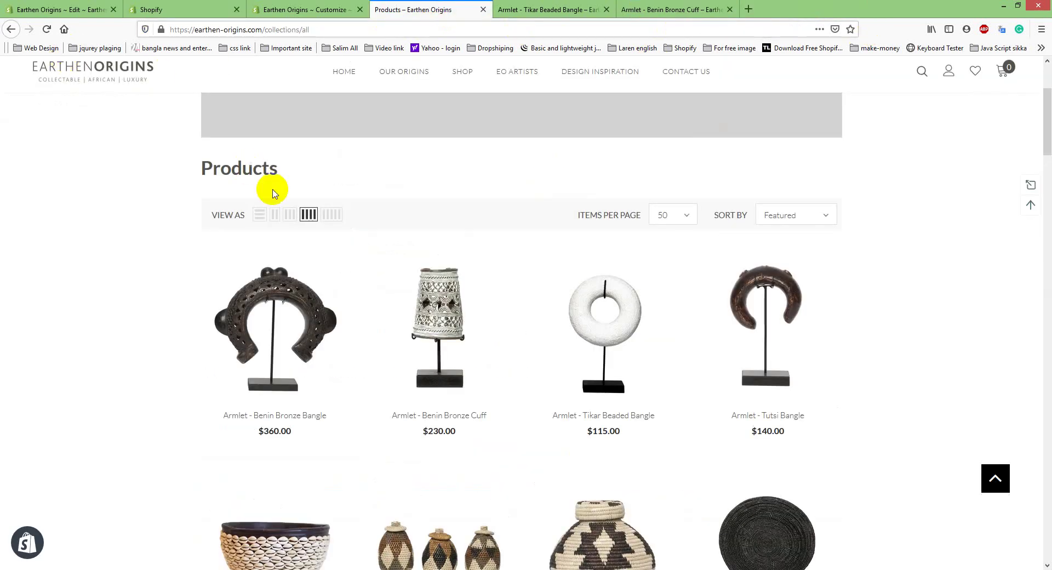
pyautogui.scroll(-2, 376, 270)
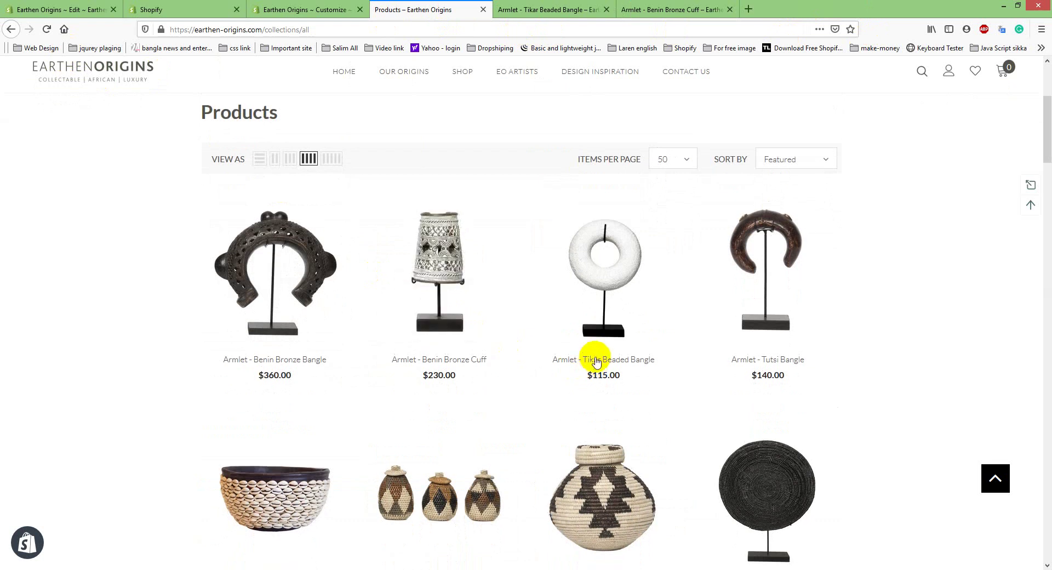
pyautogui.middleClick(596, 364)
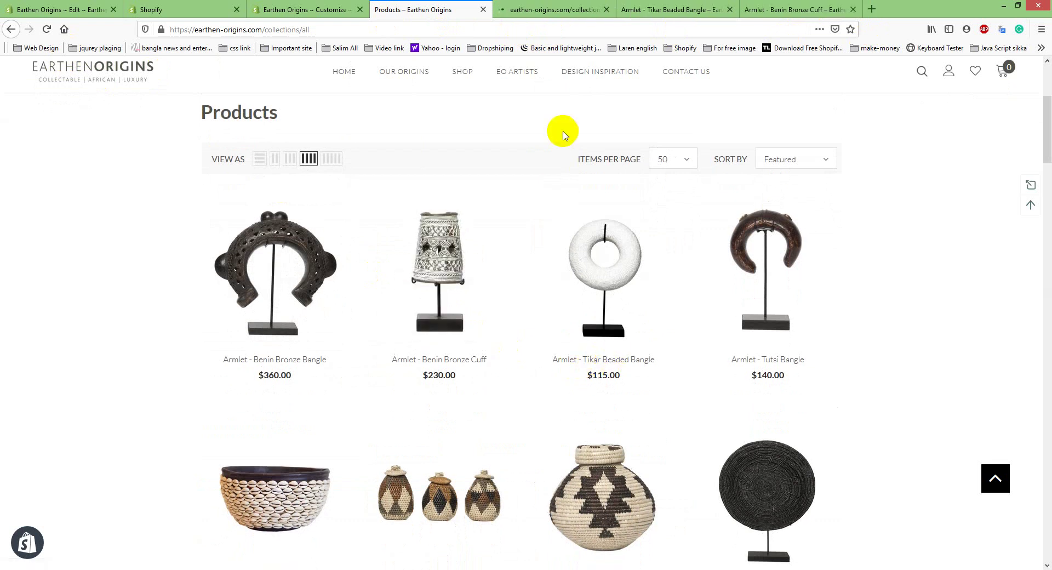
pyautogui.click(546, 11)
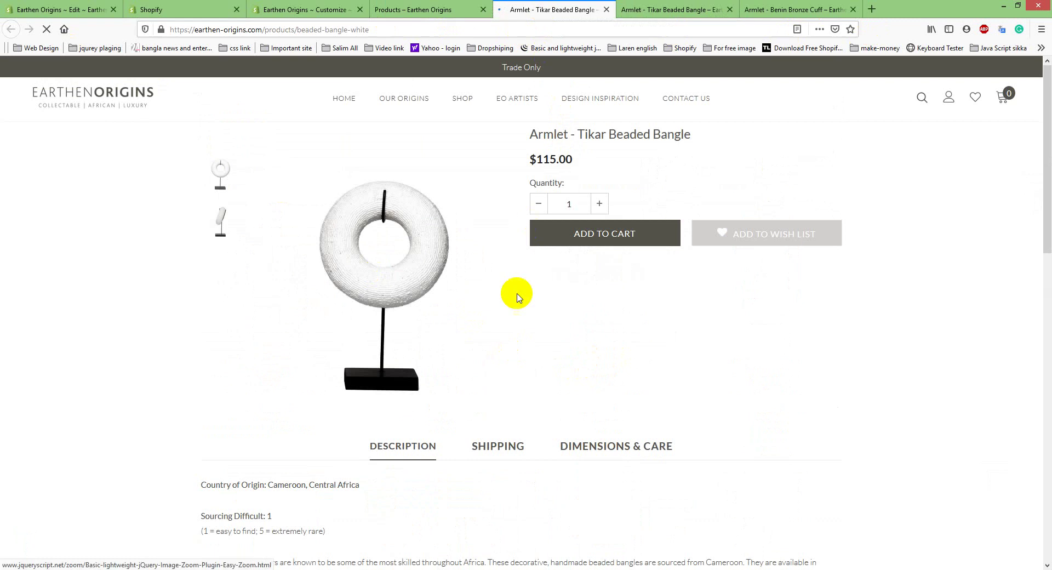
# Step: Switch to Notepad over the metafield editor and add the notes "Key = details" and "Namespace = shipping", keeping the metafield's fields in view
pyautogui.click(159, 11)
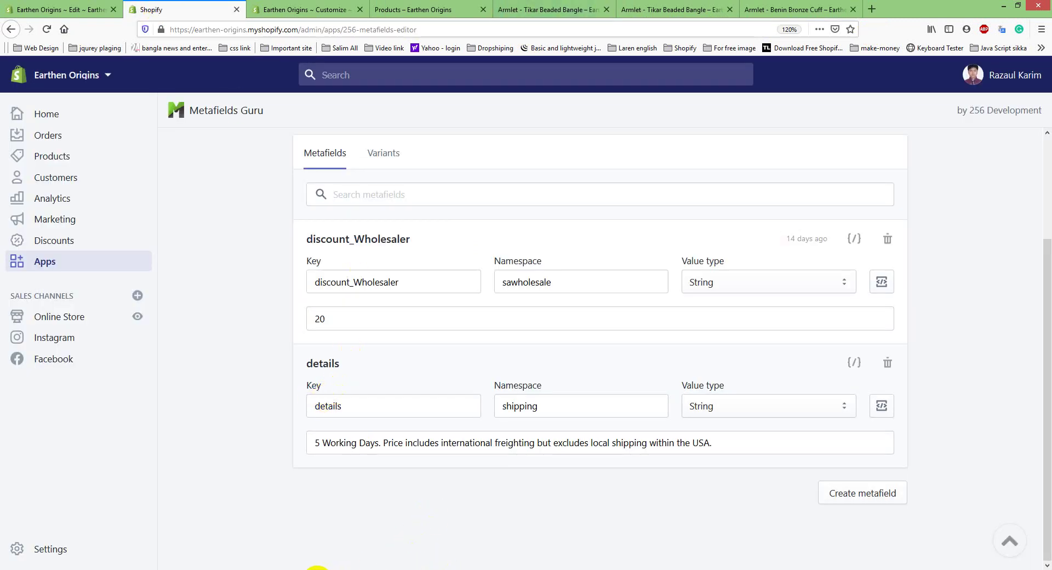
pyautogui.click(317, 568)
pyautogui.moveTo(434, 137); pyautogui.dragTo(710, 250)
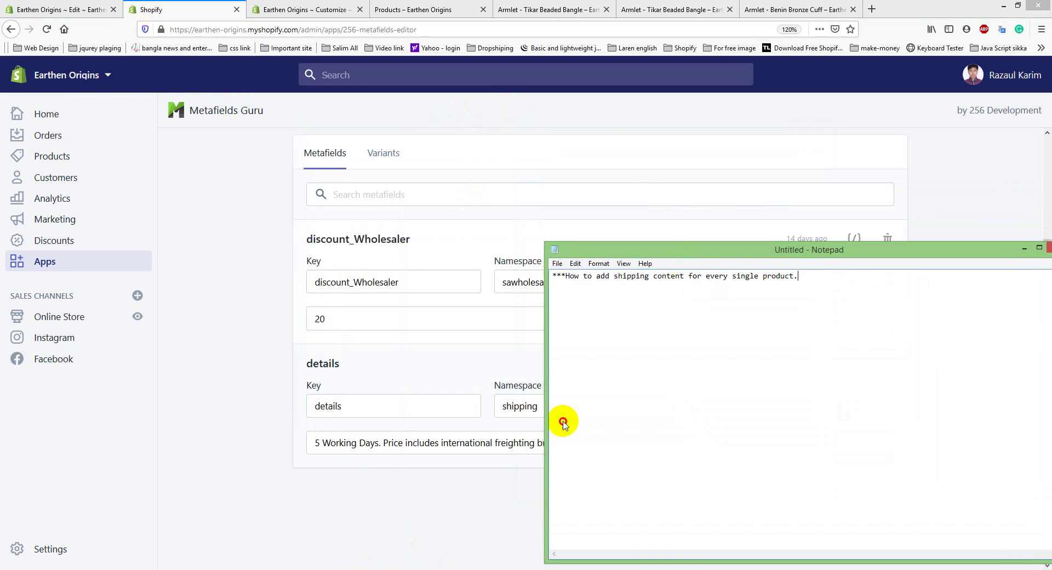
pyautogui.moveTo(564, 423); pyautogui.dragTo(493, 483)
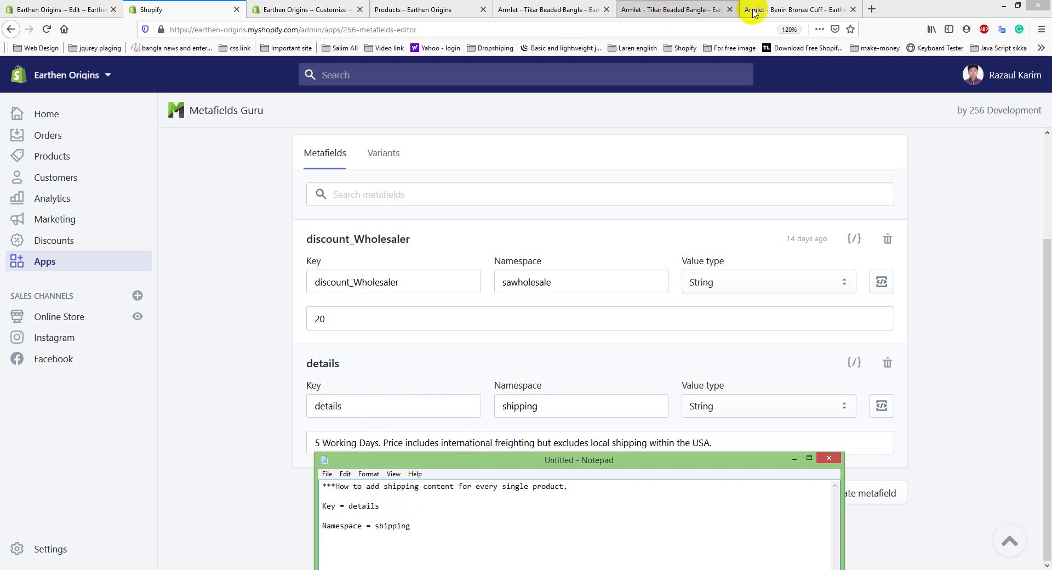
# Step: Examine the text in the Shipping section of the newly opened Tikar Beaded Bangle storefront page
pyautogui.click(564, 10)
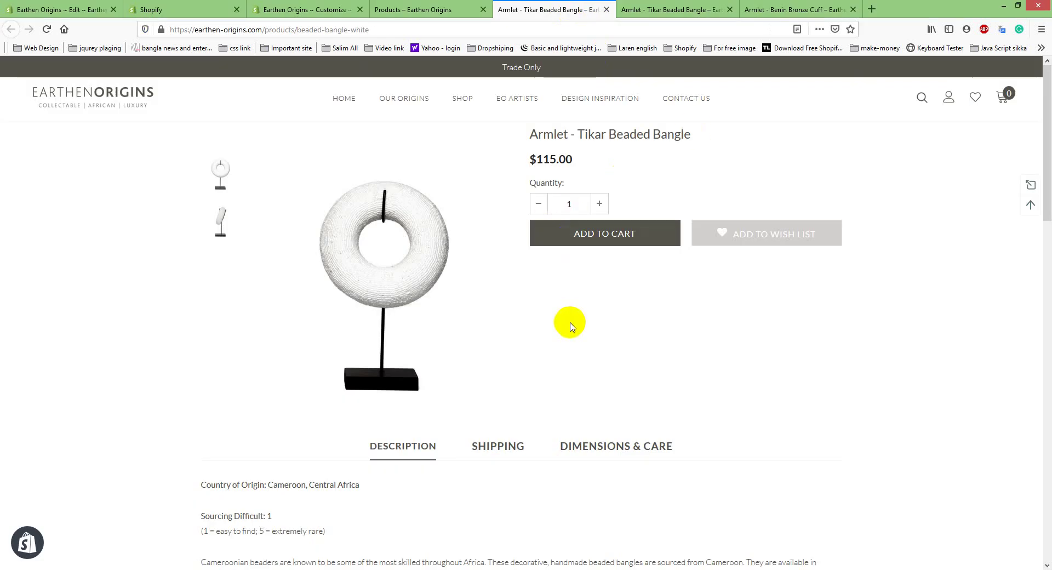
pyautogui.scroll(-2, 548, 328)
pyautogui.click(514, 344)
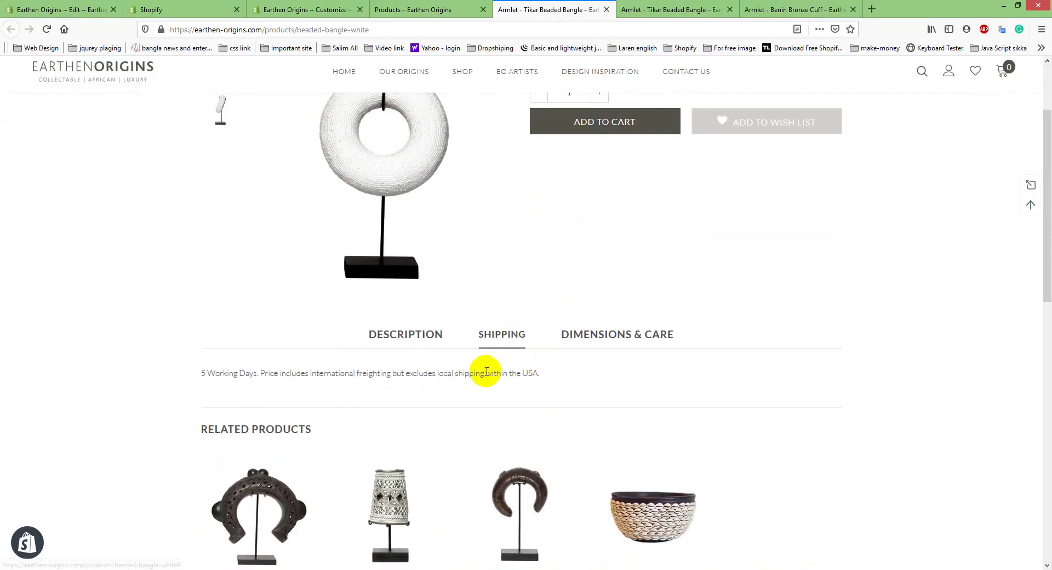
pyautogui.moveTo(196, 372); pyautogui.dragTo(563, 376)
pyautogui.click(562, 376)
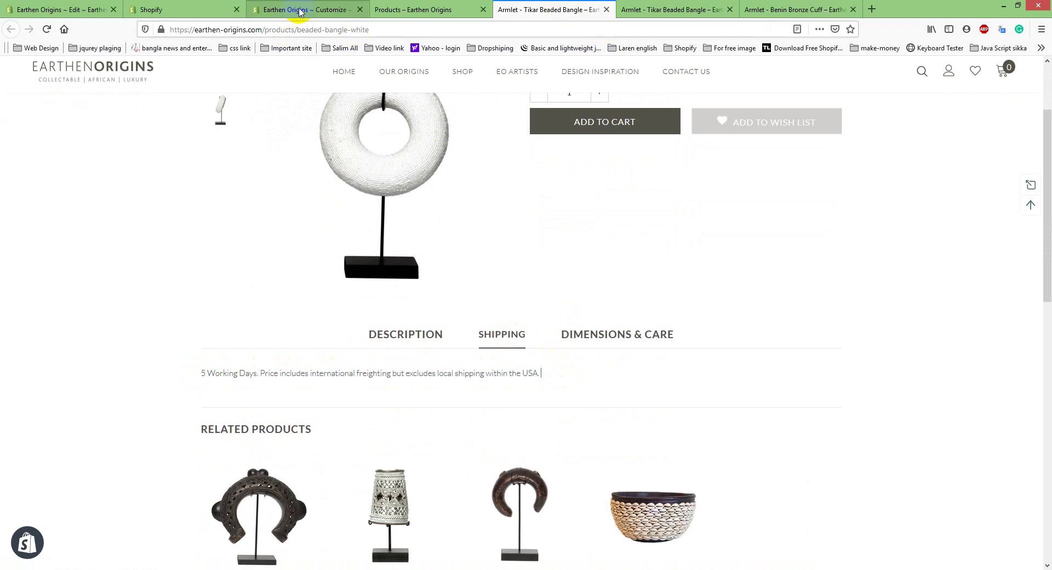
# Step: Append "test" to the value of the Tikar Beaded Bangle's shipping details metafield and save the change
pyautogui.click(203, 12)
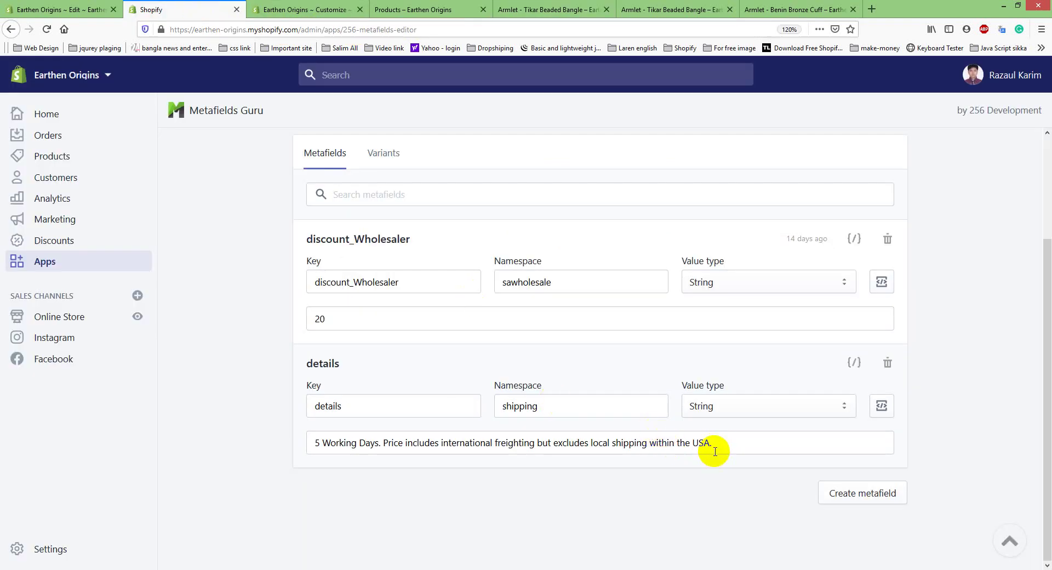
pyautogui.click(733, 446)
pyautogui.click(842, 464)
pyautogui.hotkey('ctrl', 'f')
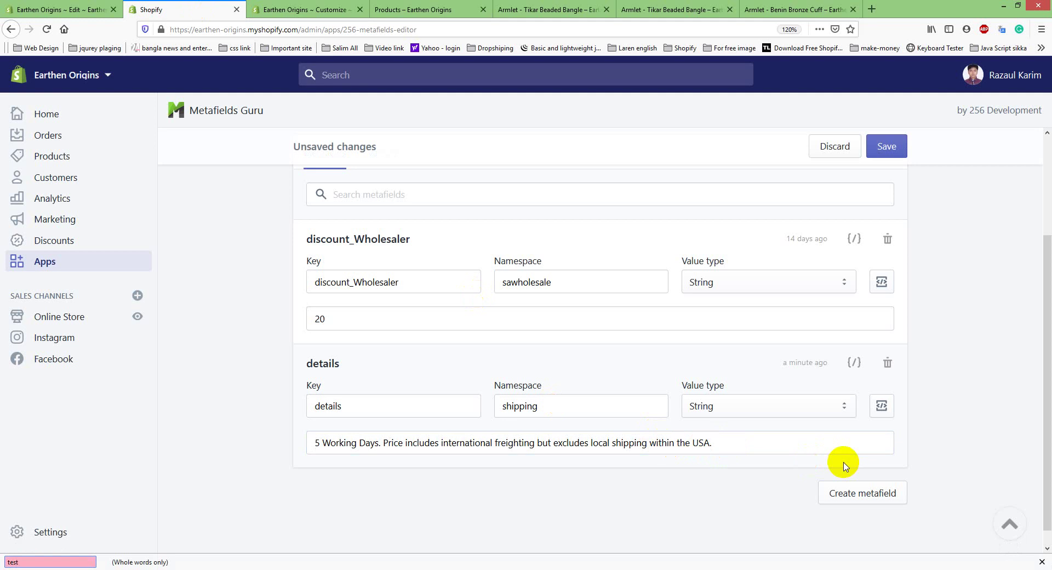
pyautogui.click(731, 445)
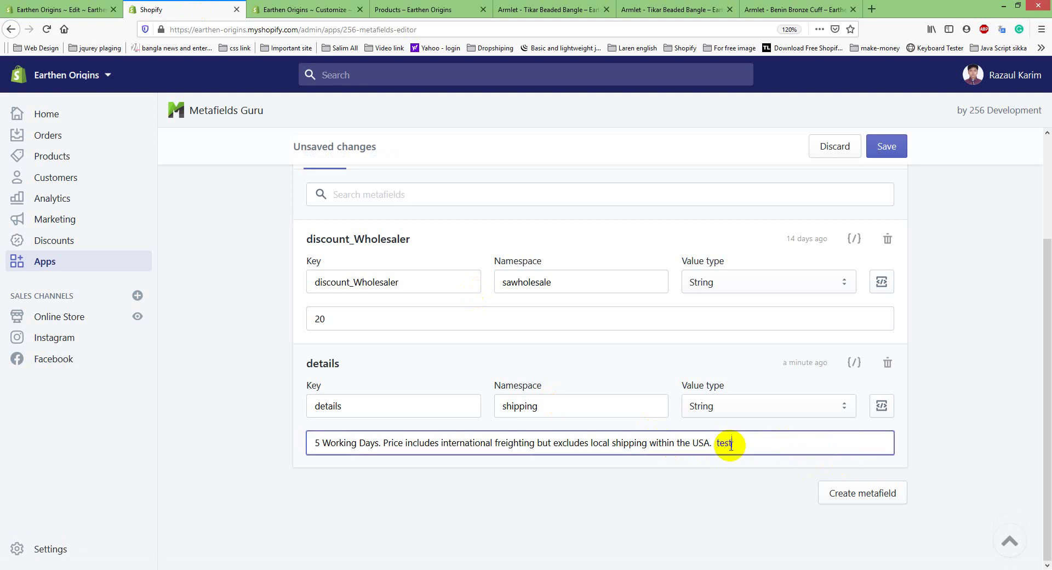
pyautogui.write('test')
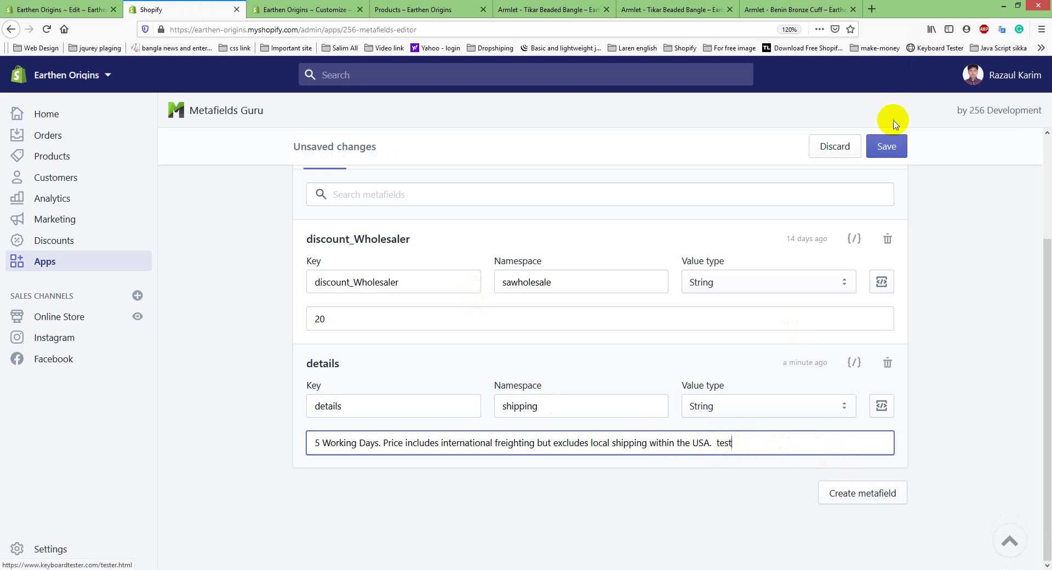
pyautogui.click(887, 147)
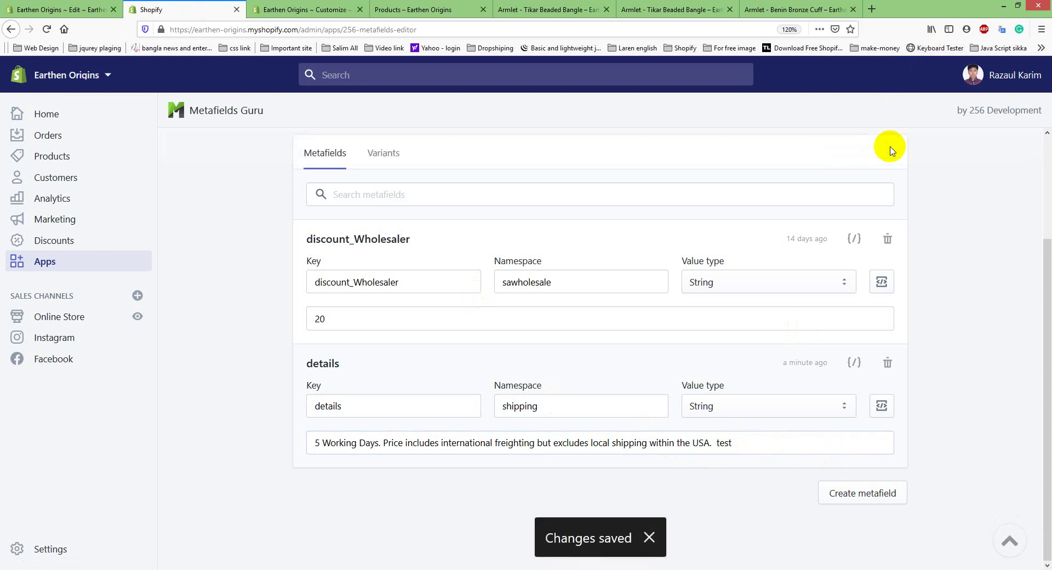
# Step: Reload both open Tikar Beaded Bangle storefront pages and check the Shipping section of the older one for the edited text
pyautogui.click(555, 11)
pyautogui.click(47, 29)
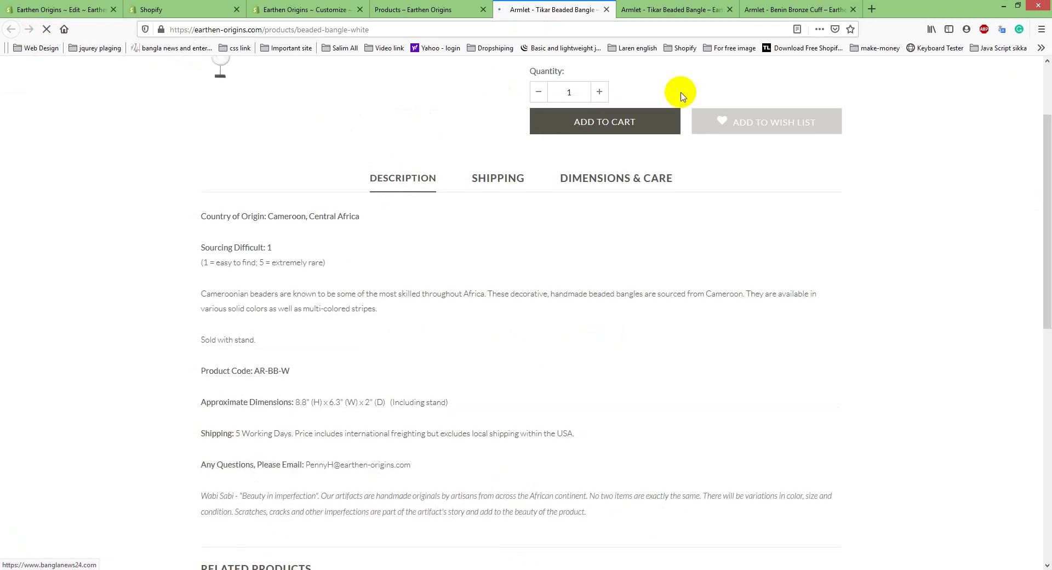
pyautogui.click(660, 10)
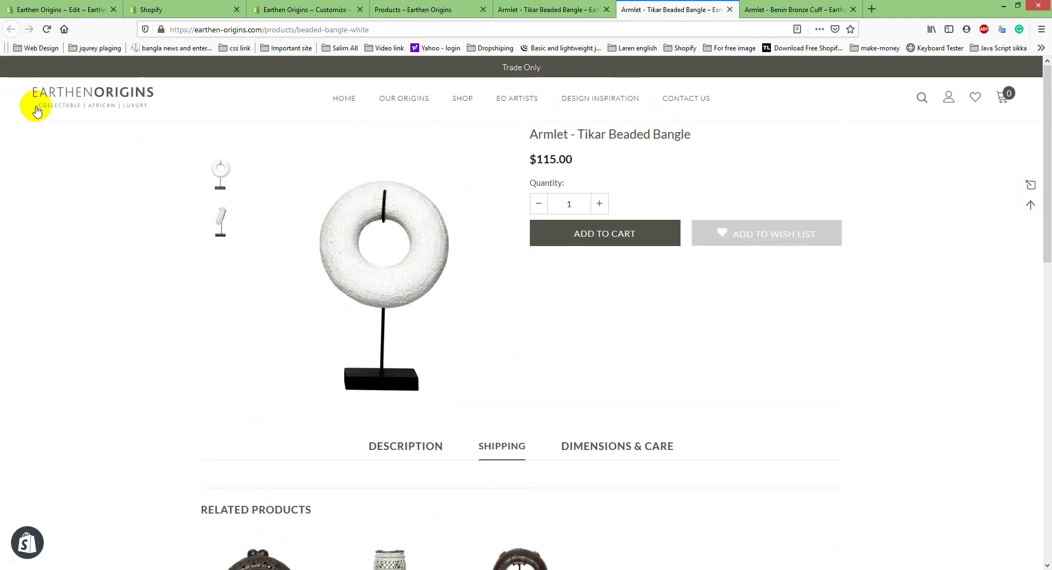
pyautogui.click(46, 29)
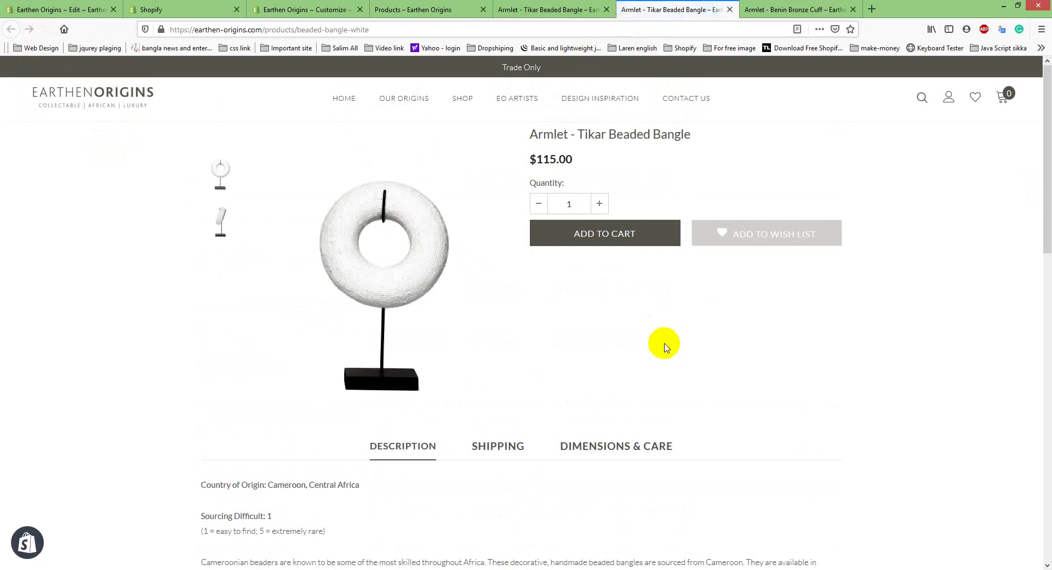
pyautogui.scroll(-2, 481, 372)
pyautogui.click(482, 334)
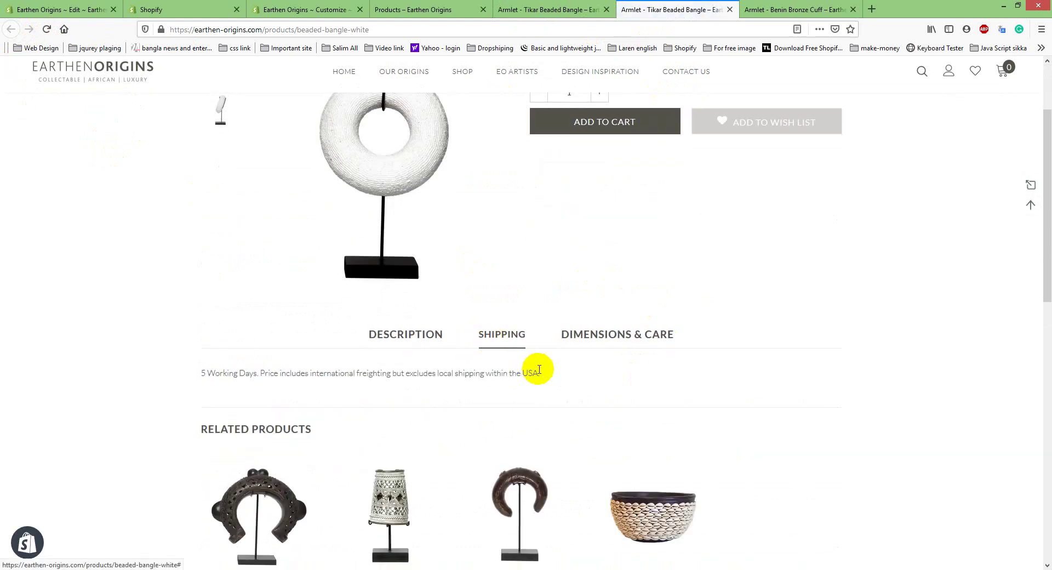
# Step: Reload the older Tikar Beaded Bangle storefront page and check its Shipping section for the edited text
pyautogui.click(524, 9)
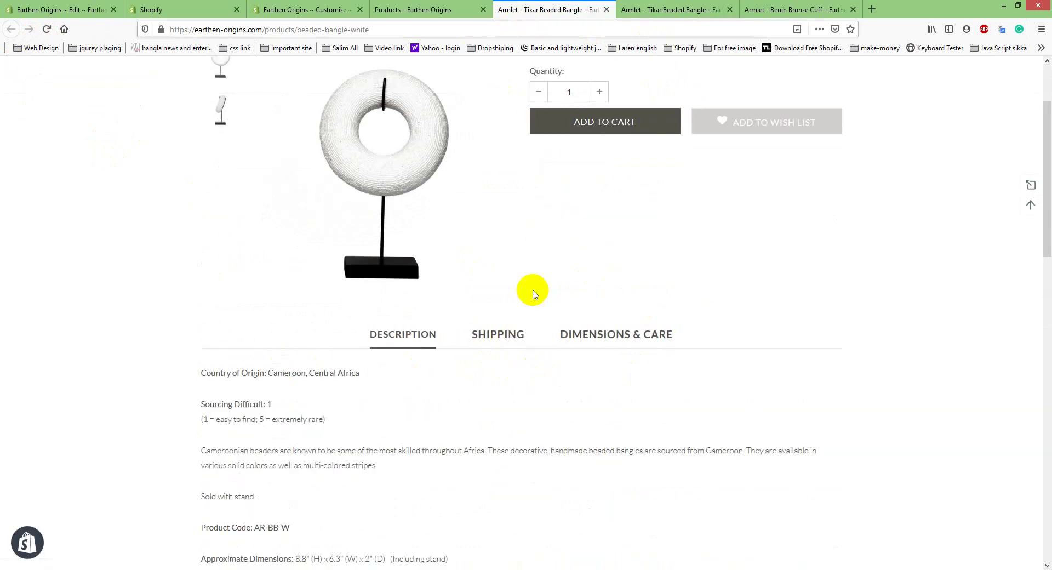
pyautogui.click(508, 332)
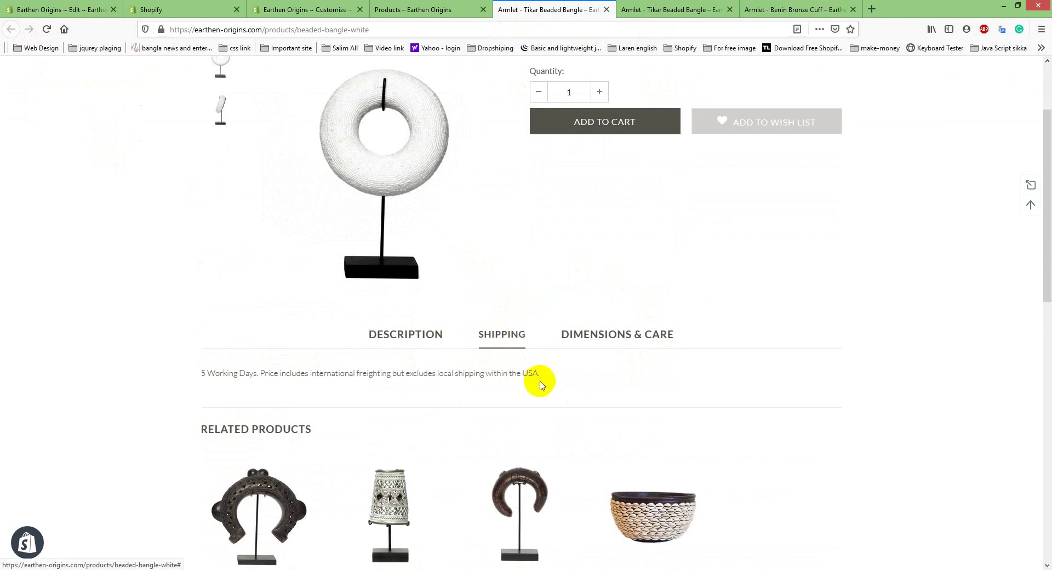
pyautogui.click(46, 29)
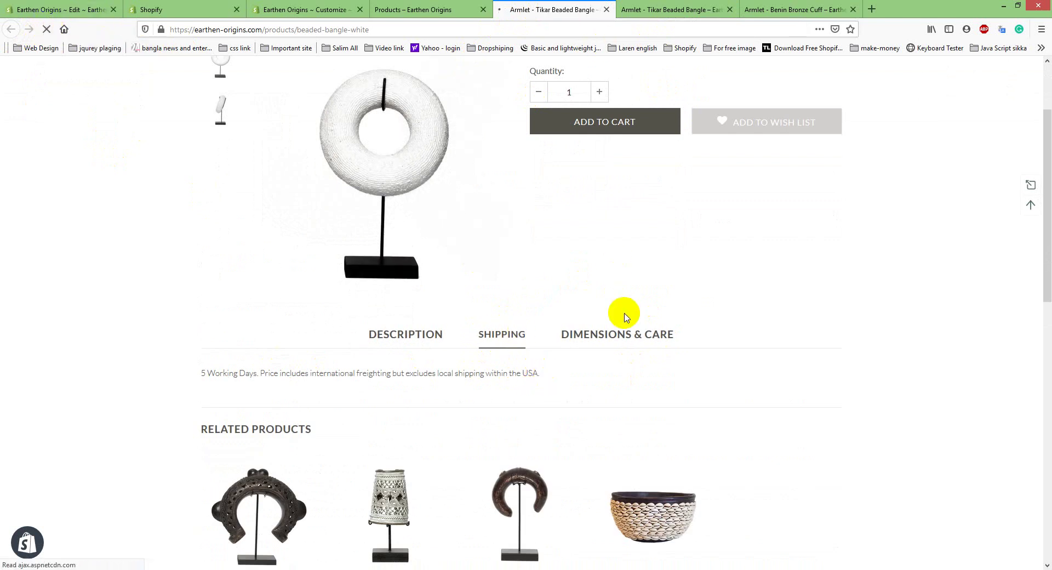
pyautogui.click(500, 335)
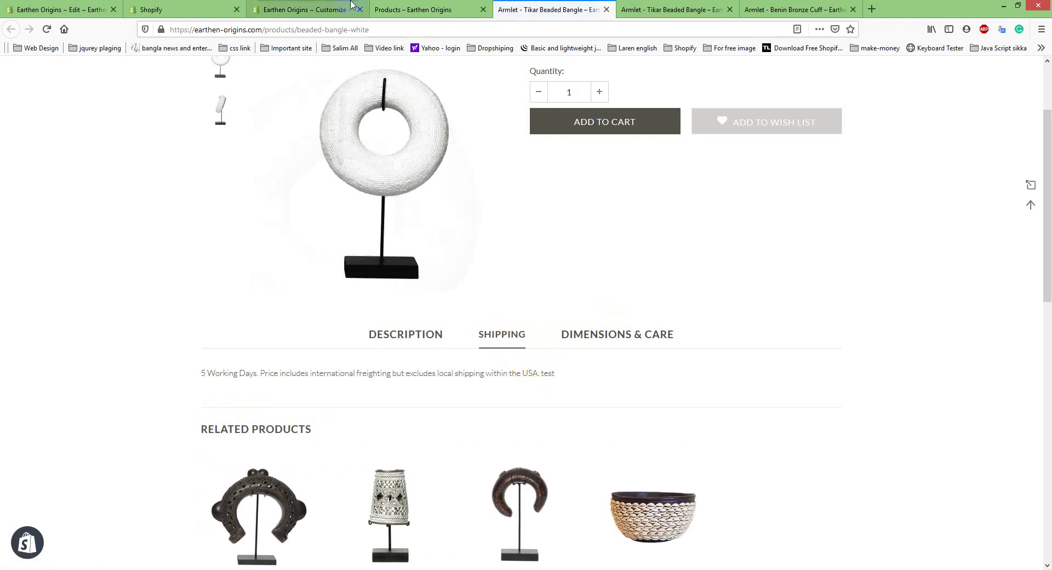
# Step: Remove "test" from the end of the Tikar Beaded Bangle's shipping details metafield value and save the change
pyautogui.click(196, 11)
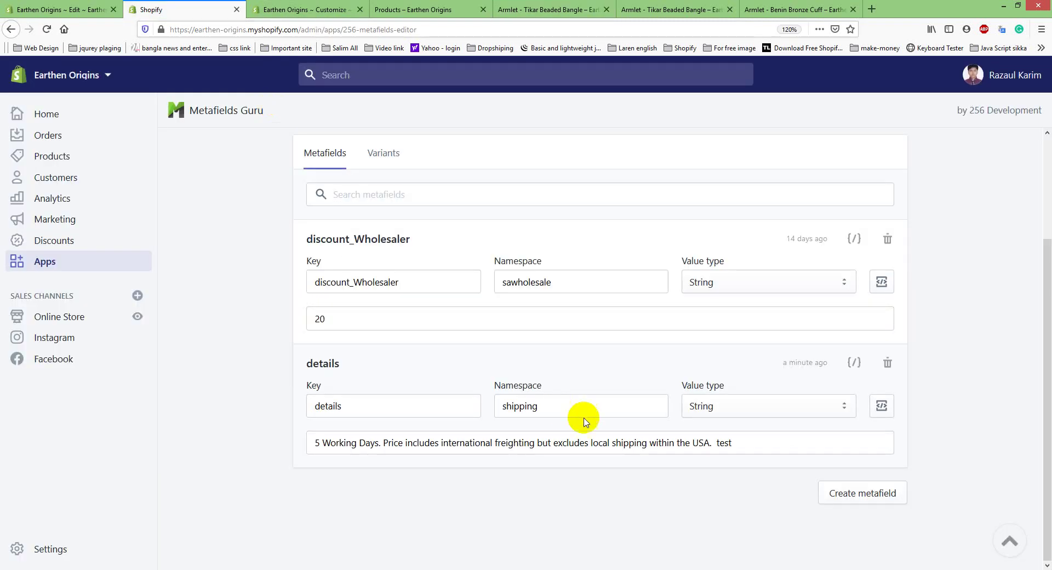
pyautogui.click(748, 445)
pyautogui.press('BackSpace')
pyautogui.press('BackSpace')
pyautogui.press('BackSpace')
pyautogui.press('BackSpace')
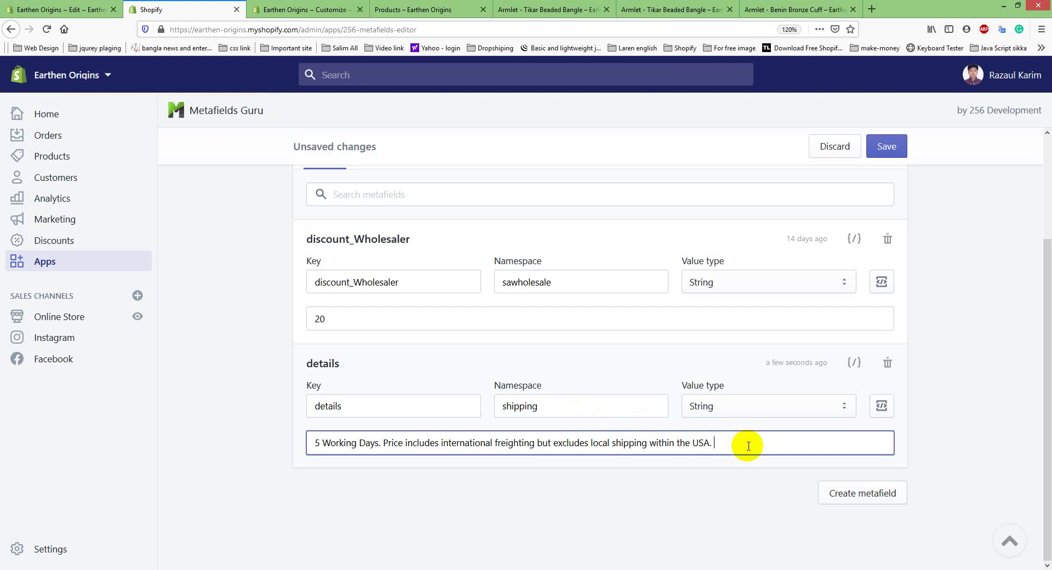
pyautogui.click(887, 146)
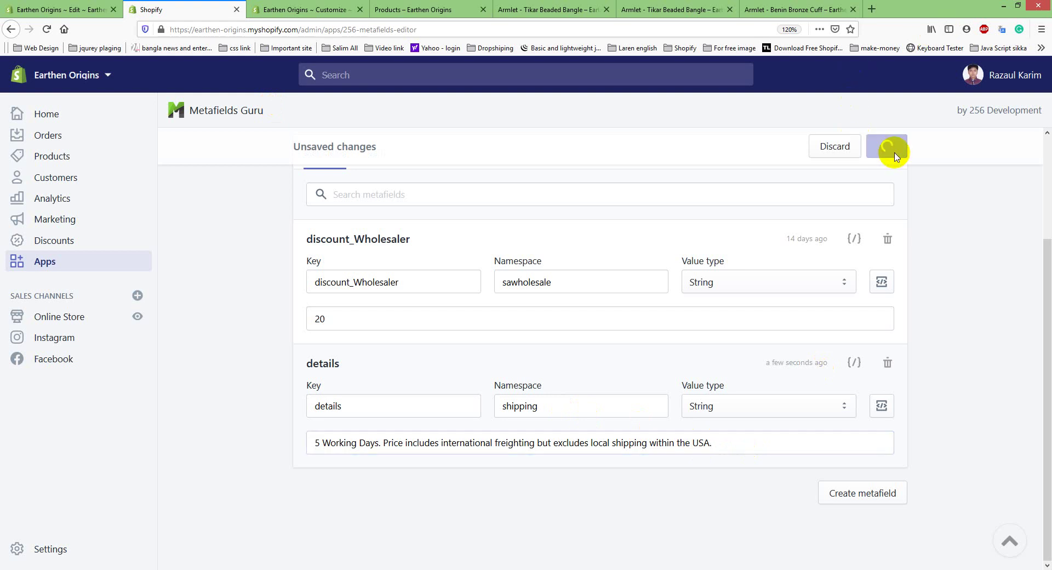
# Step: Switch to the Notepad notes over the metafield editor and move to the "Namespace = shipping" line
pyautogui.click(339, 569)
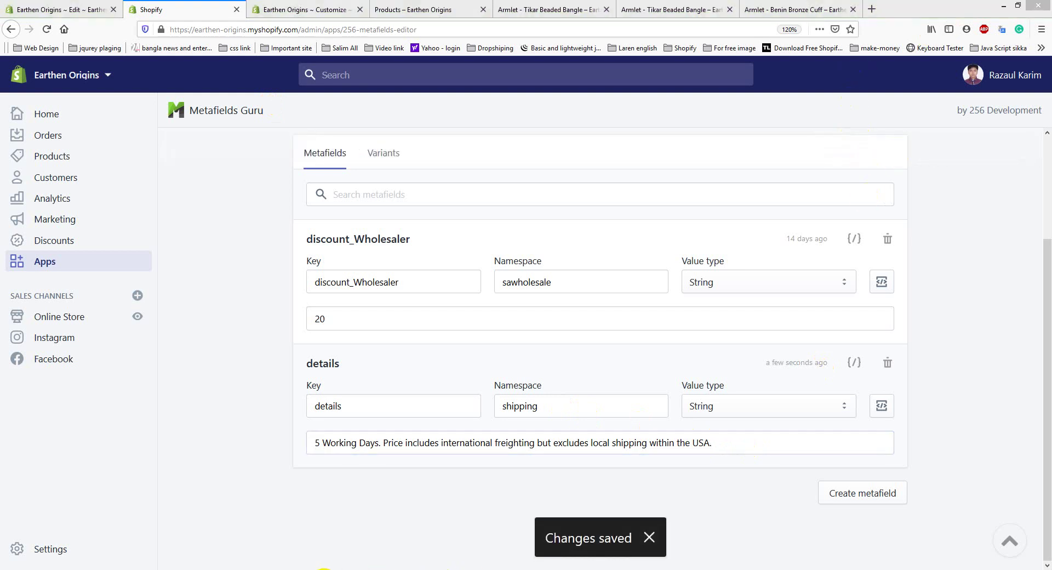
pyautogui.moveTo(501, 460); pyautogui.dragTo(539, 249)
pyautogui.click(488, 314)
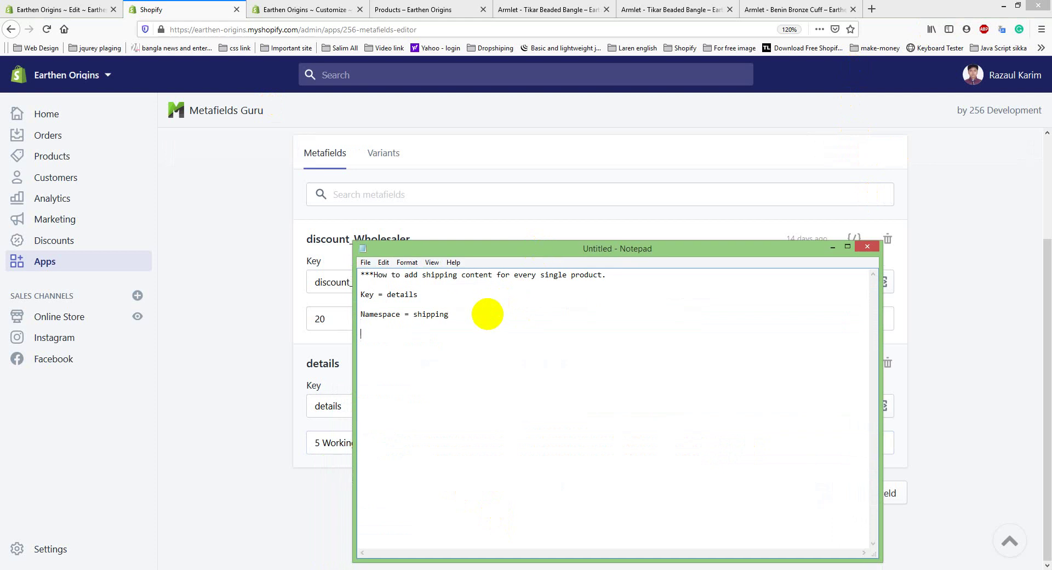